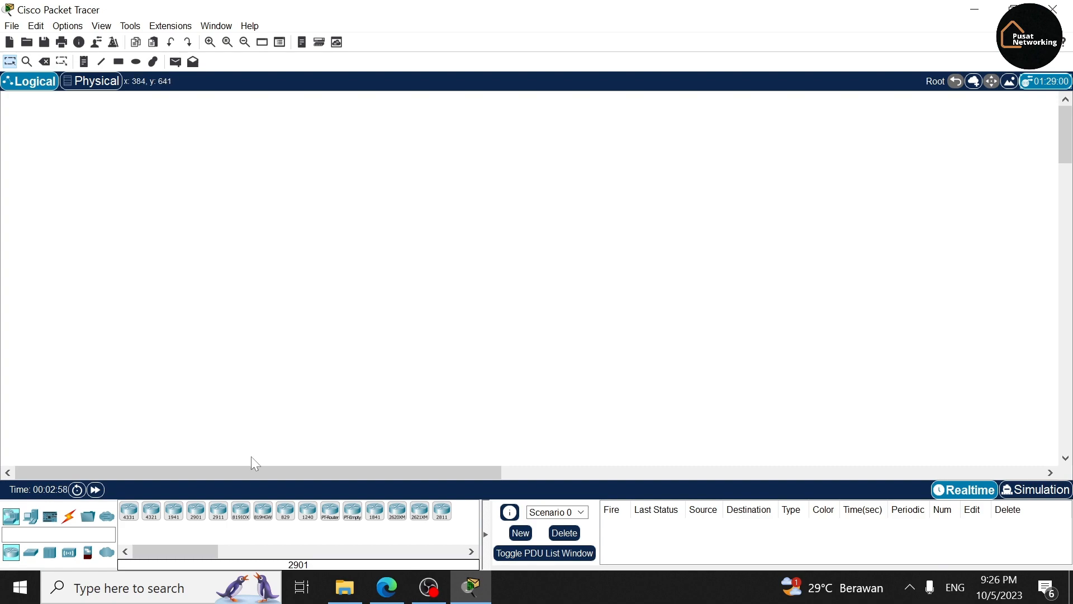
Step: Place a 2811 router in the upper middle of the workspace and a 2960 switch below it
left_click(442, 510)
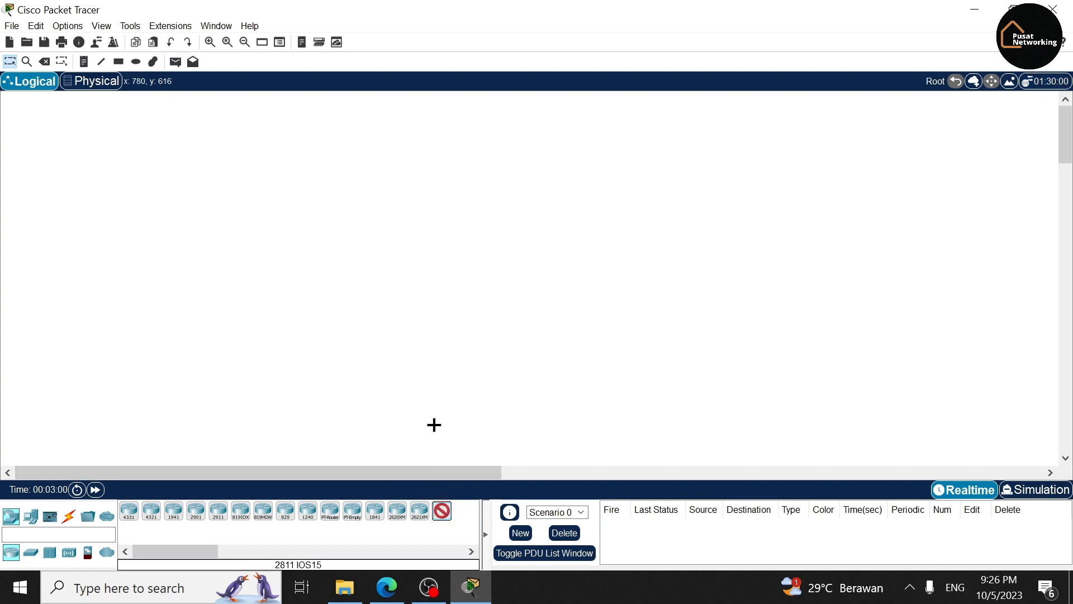
left_click(403, 147)
left_click(31, 552)
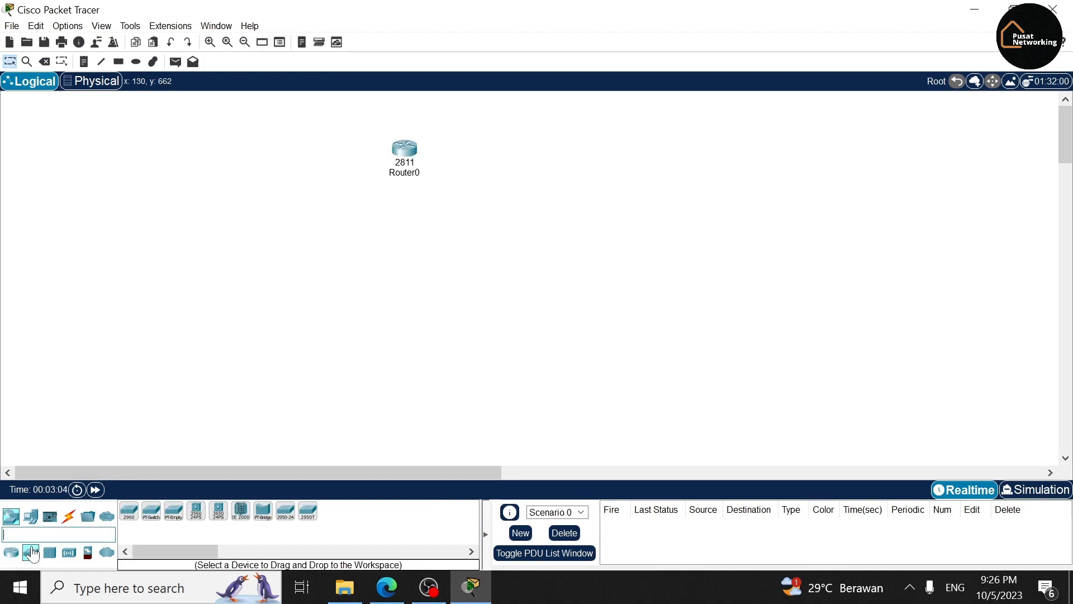
left_click(129, 510)
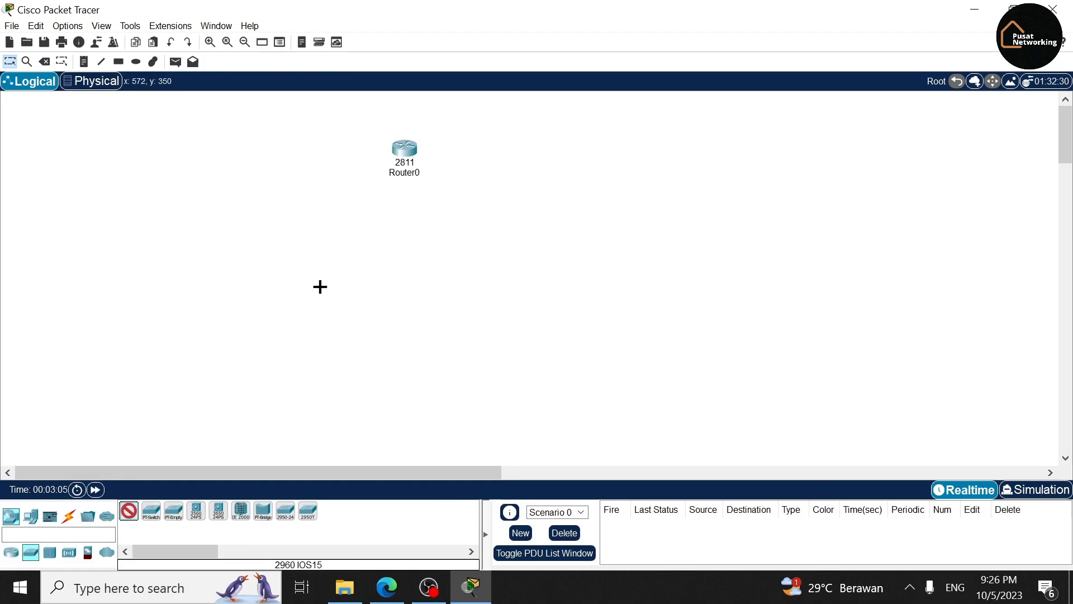
left_click(405, 254)
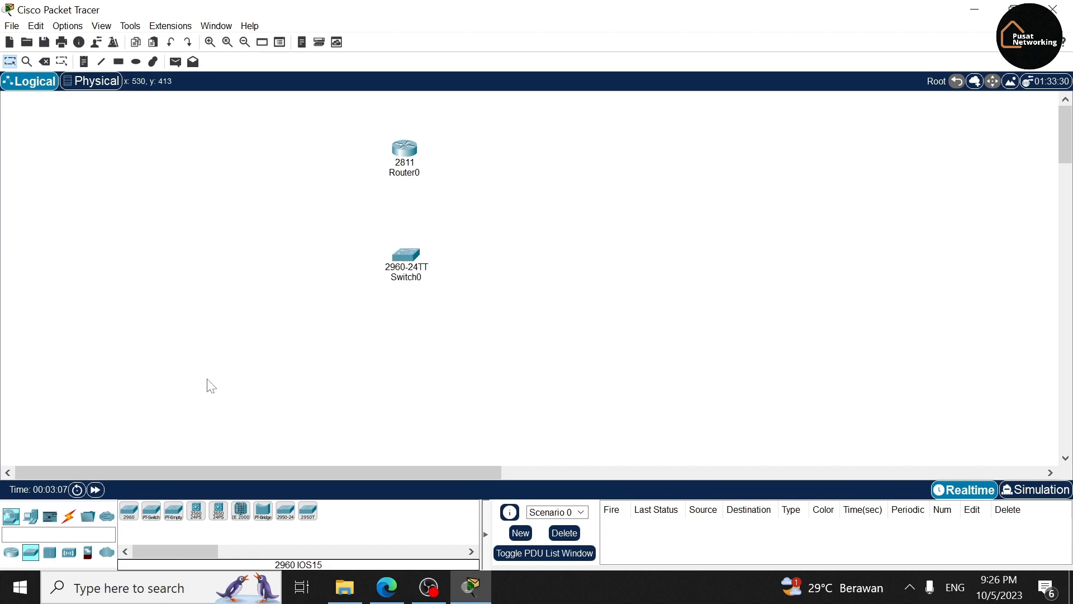
Step: Place three 7960 IP phones in a horizontal row below the switch
left_click(31, 517)
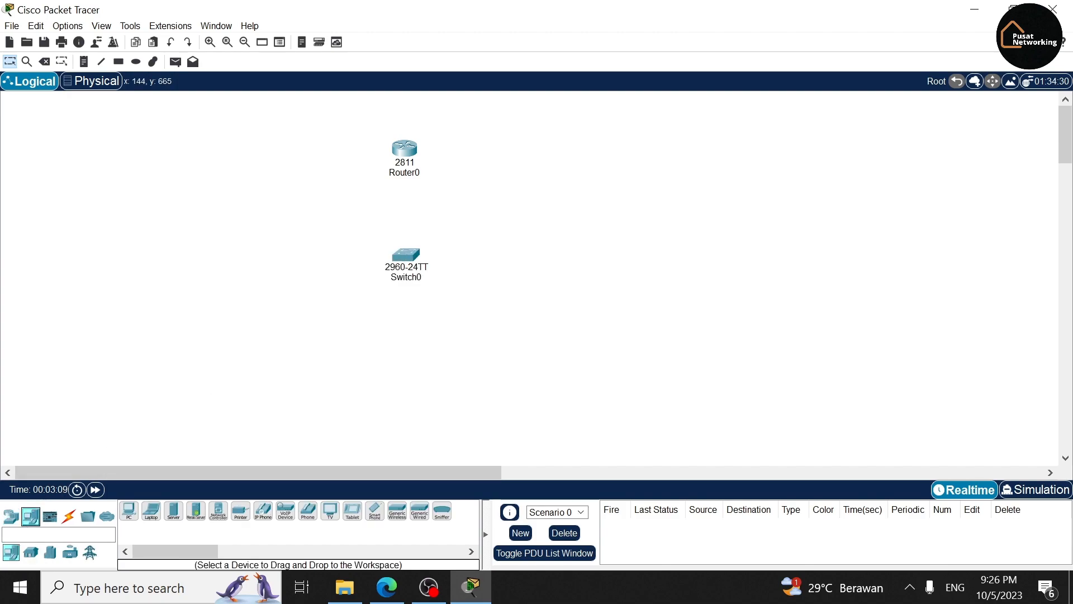
left_click(264, 511)
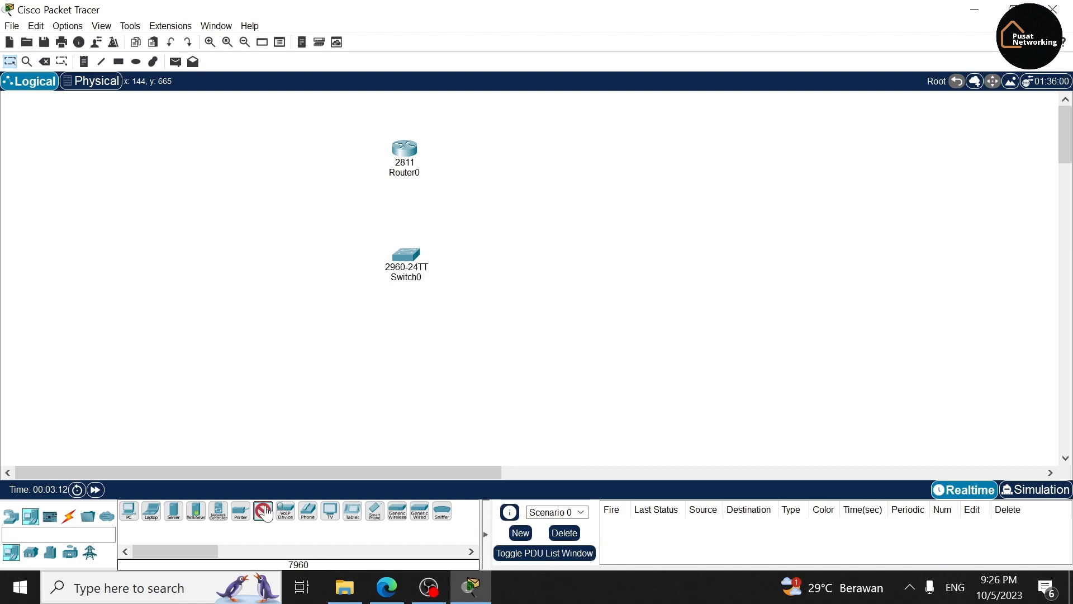
left_click(301, 360)
left_click(264, 519)
left_click(400, 361)
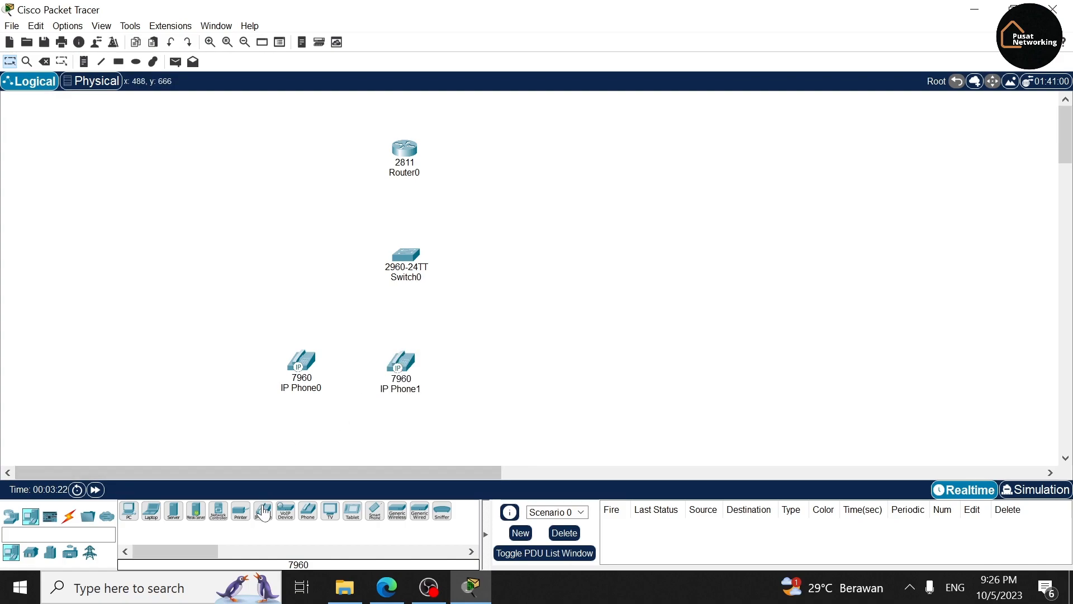
left_click(500, 362)
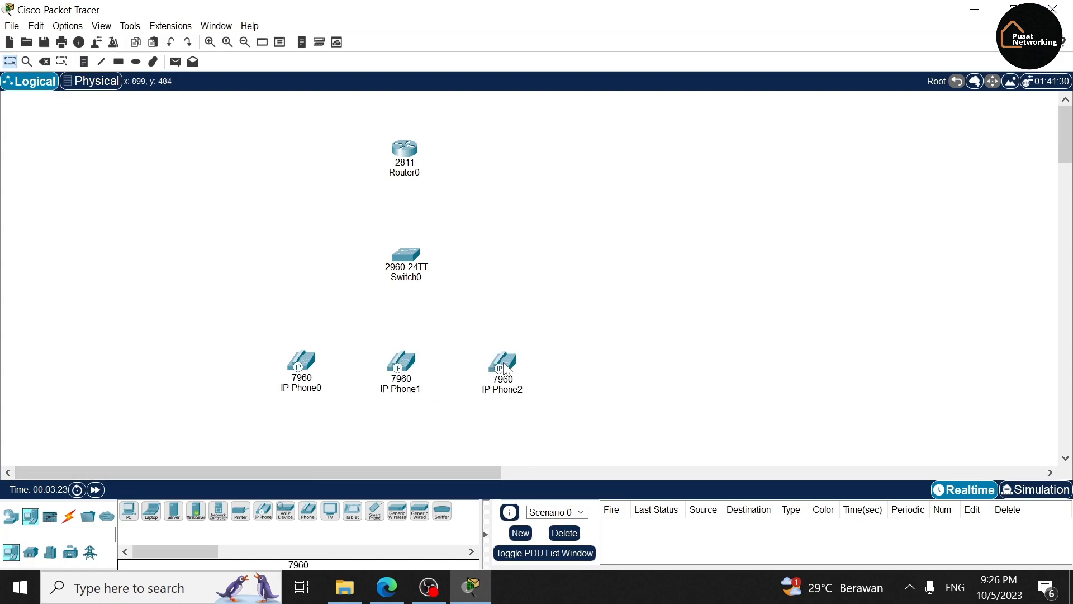
Step: Connect the router to the switch with an automatically chosen connection type
left_click(69, 516)
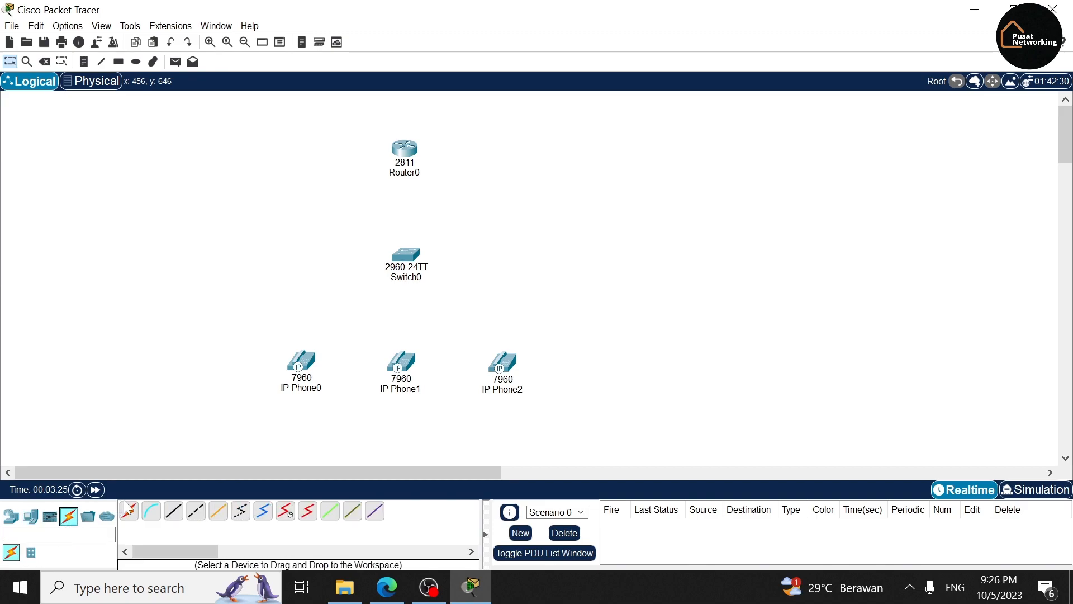
left_click(128, 510)
left_click(404, 152)
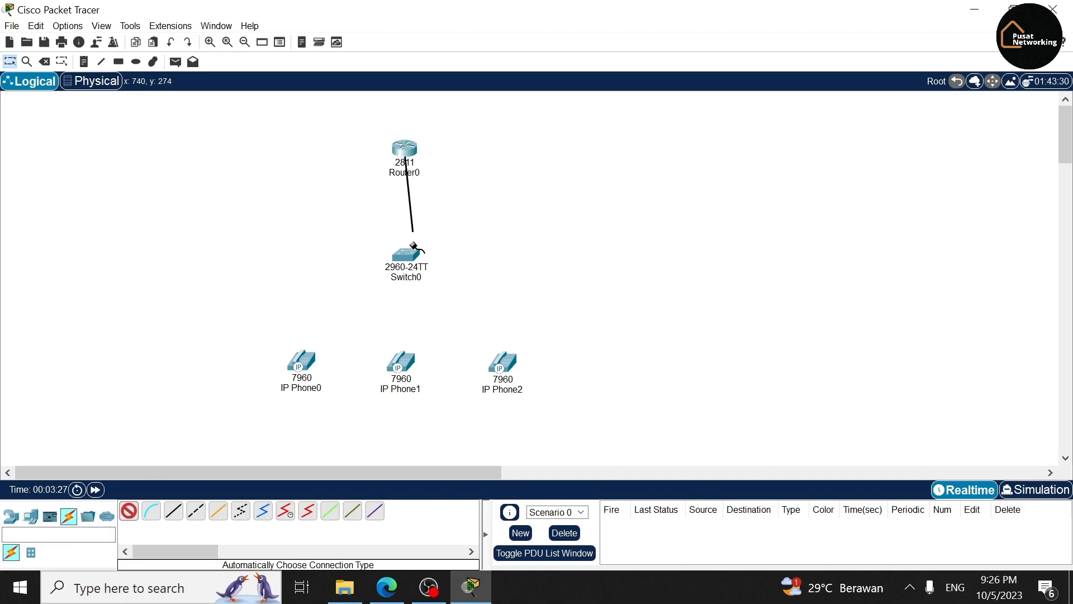
left_click(414, 253)
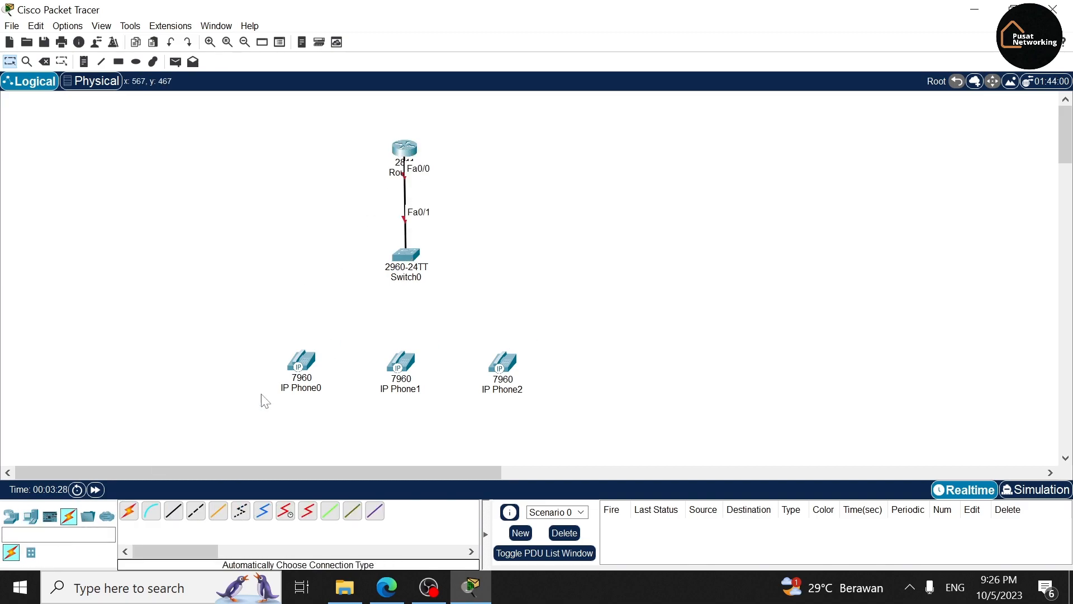
Step: Connect the switch to each of the three IP phones with automatically chosen connections
left_click(129, 510)
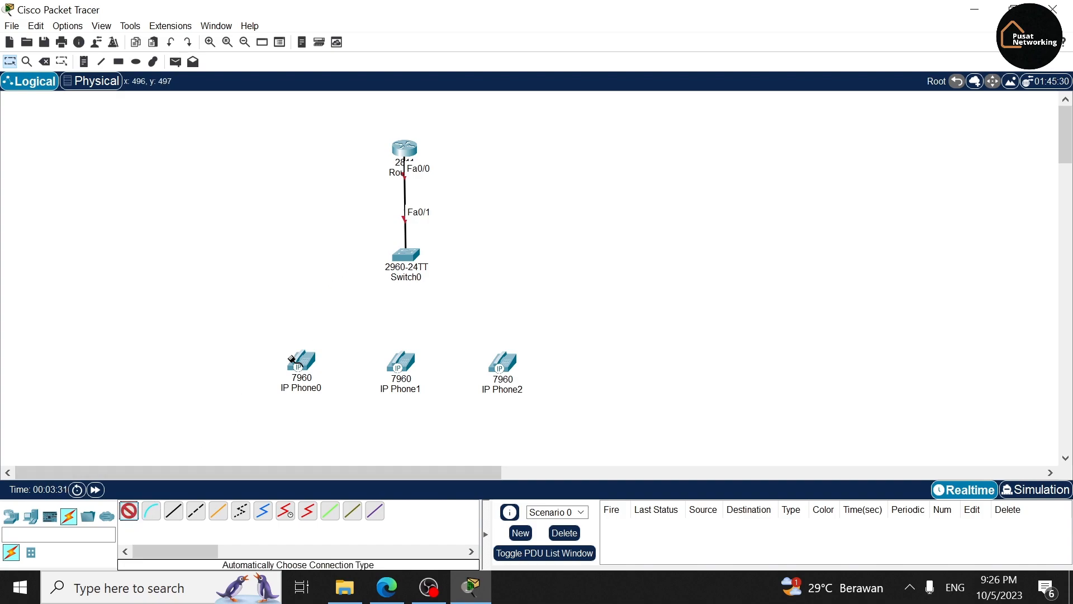
left_click(411, 257)
left_click(302, 362)
left_click(129, 510)
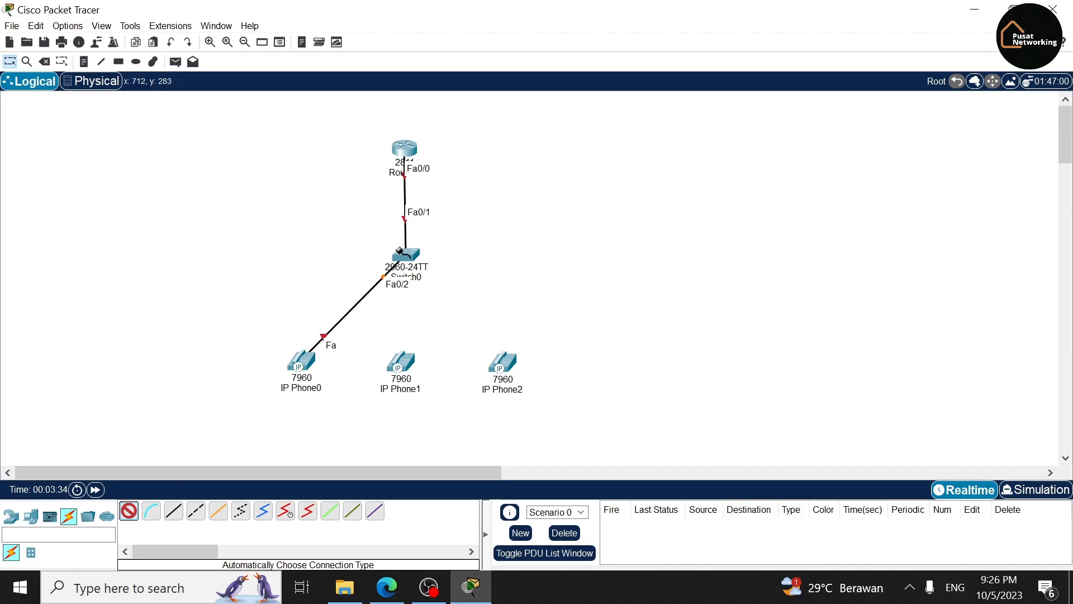
left_click(406, 256)
left_click(401, 360)
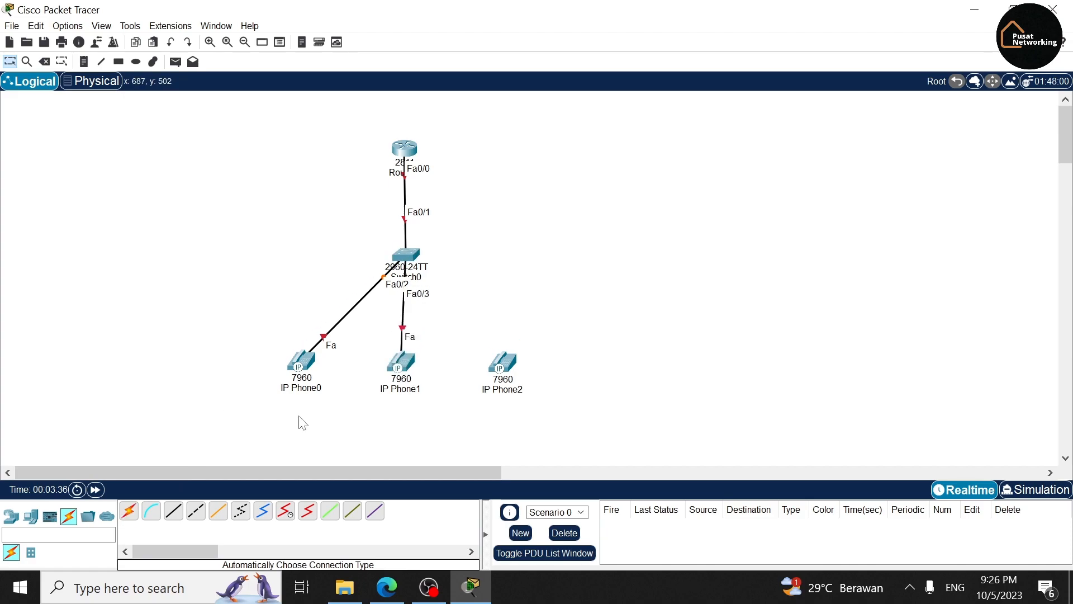
left_click(128, 510)
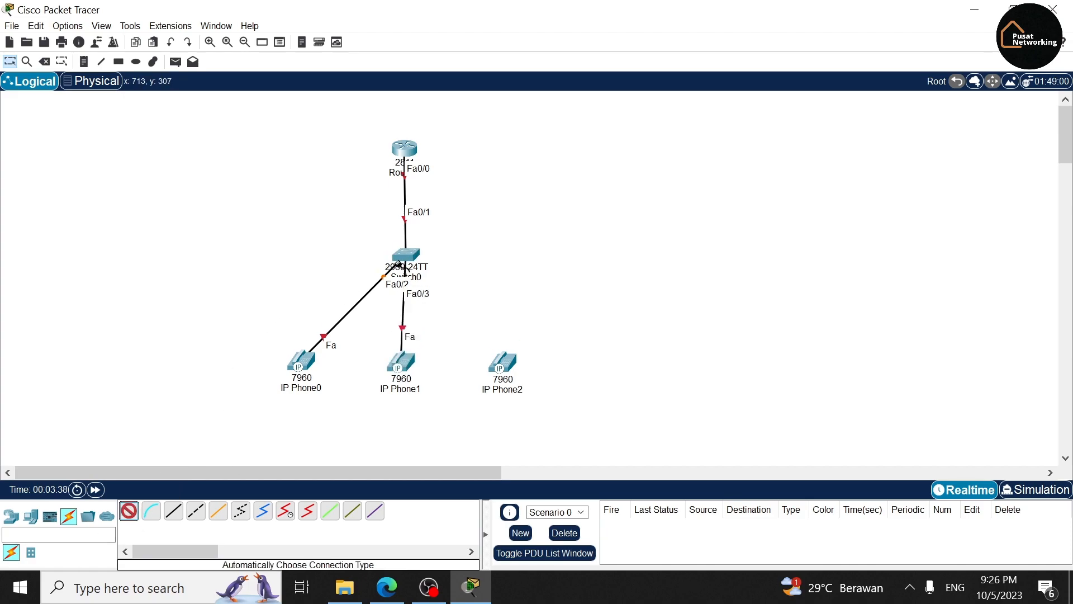
left_click(406, 256)
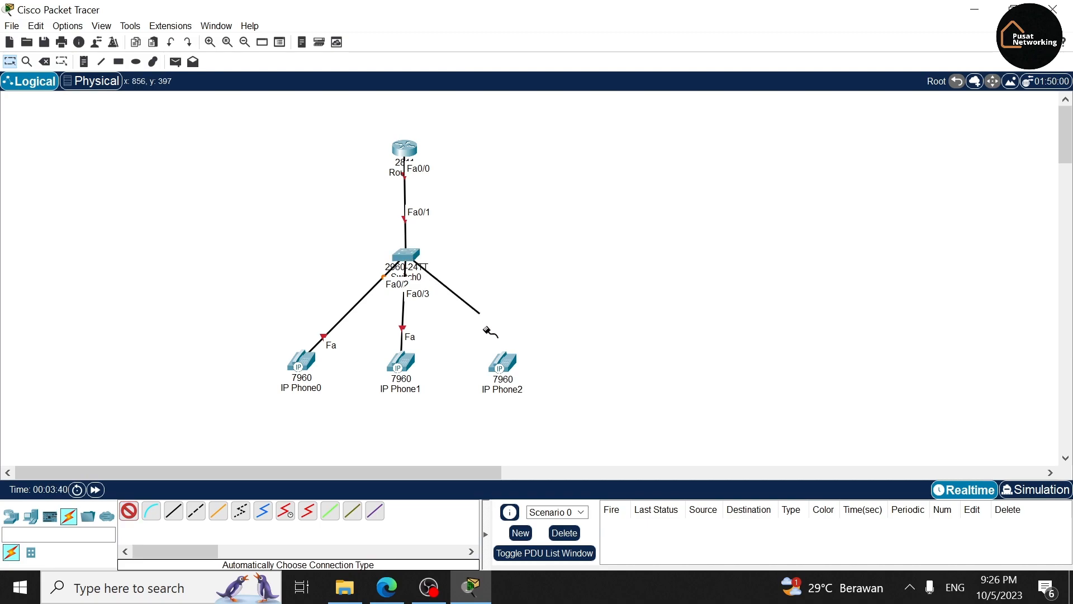
left_click(512, 348)
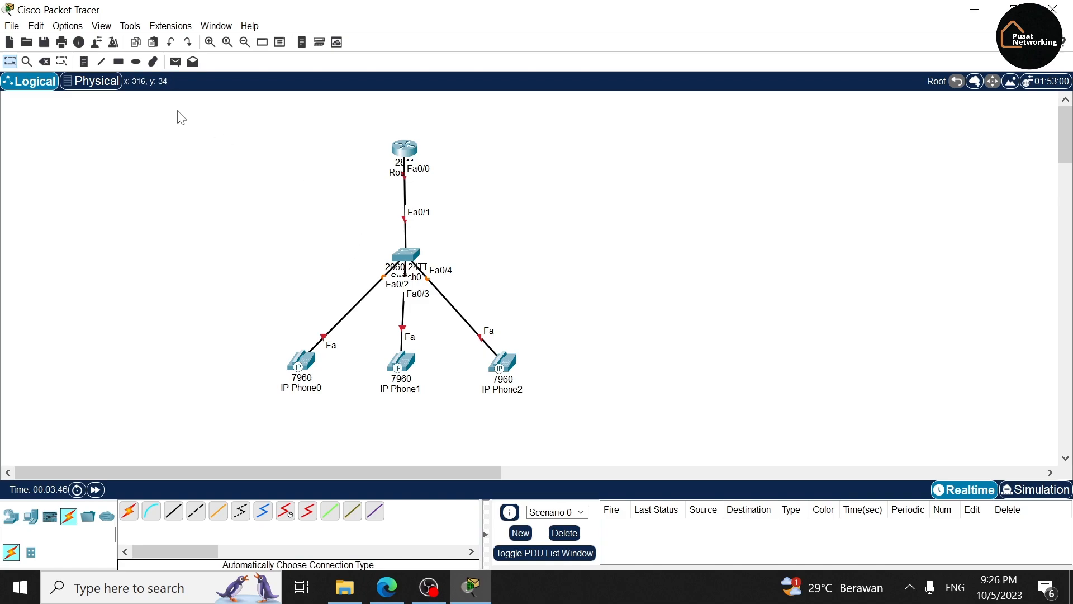
Step: Add the note 192.168.1.0/24 beside the link between the router and the switch
left_click(84, 63)
left_click(457, 195)
type("192.1")
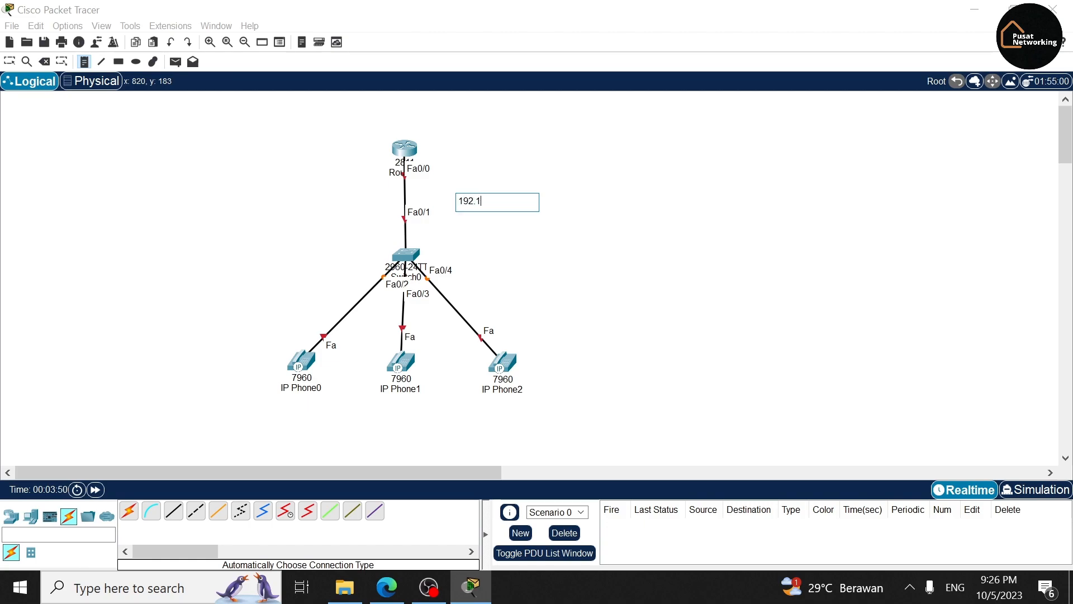
type("68.1.0/24")
key("Escape")
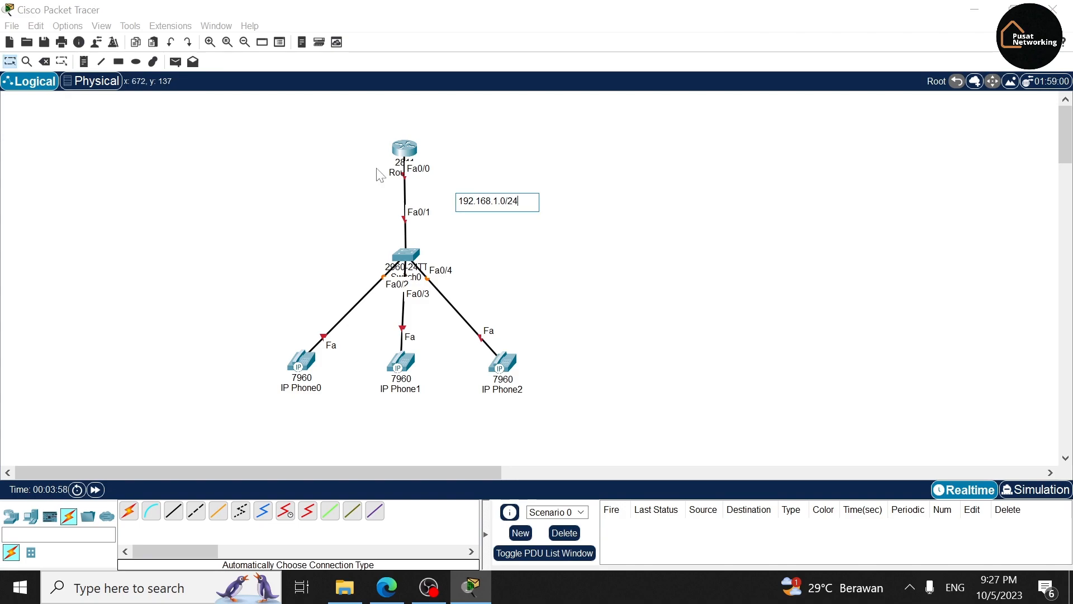
left_click(303, 144)
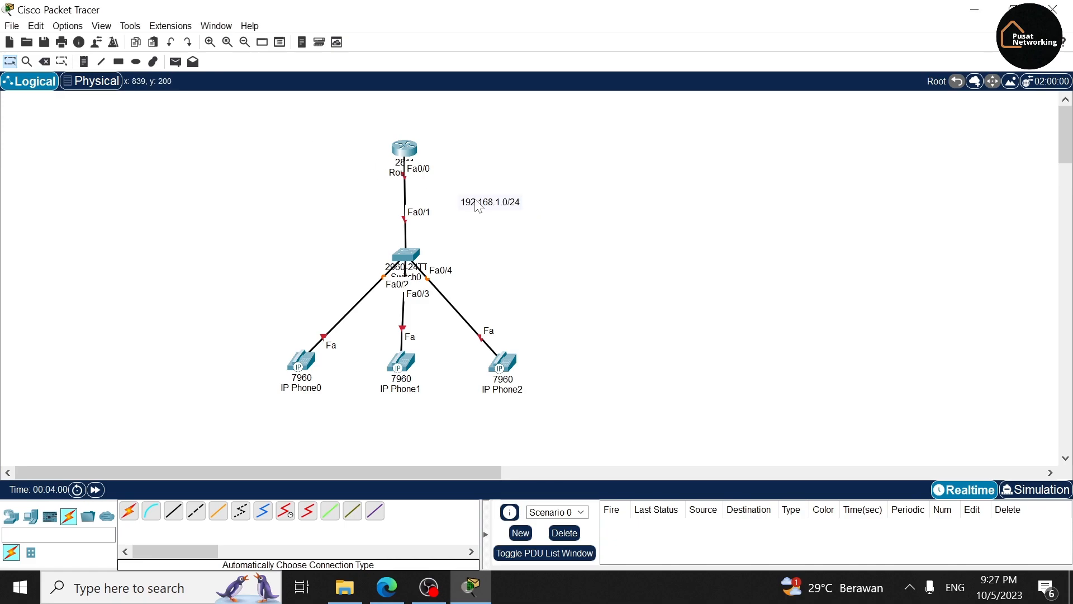
left_click_drag(473, 194, 465, 193)
left_click(541, 164)
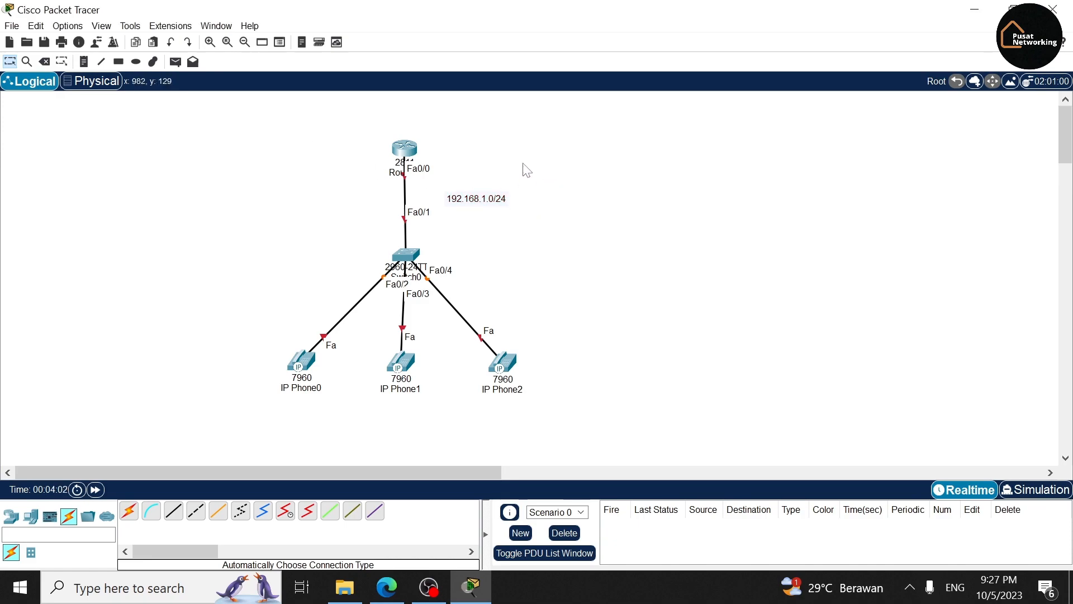
Step: Rename the router's label as R1
left_click(395, 175)
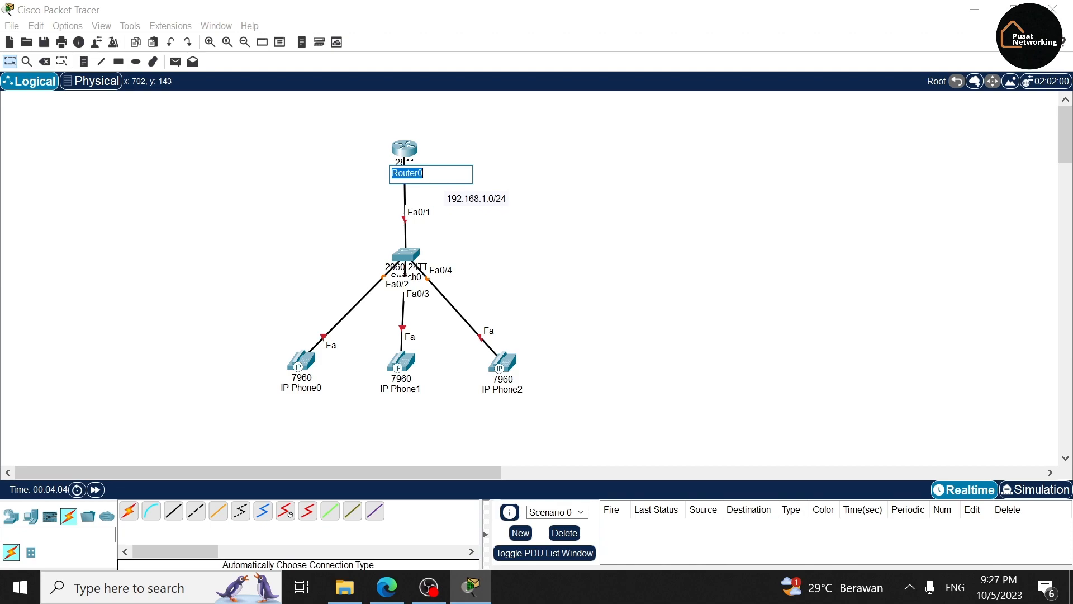
type("R1")
key("Return")
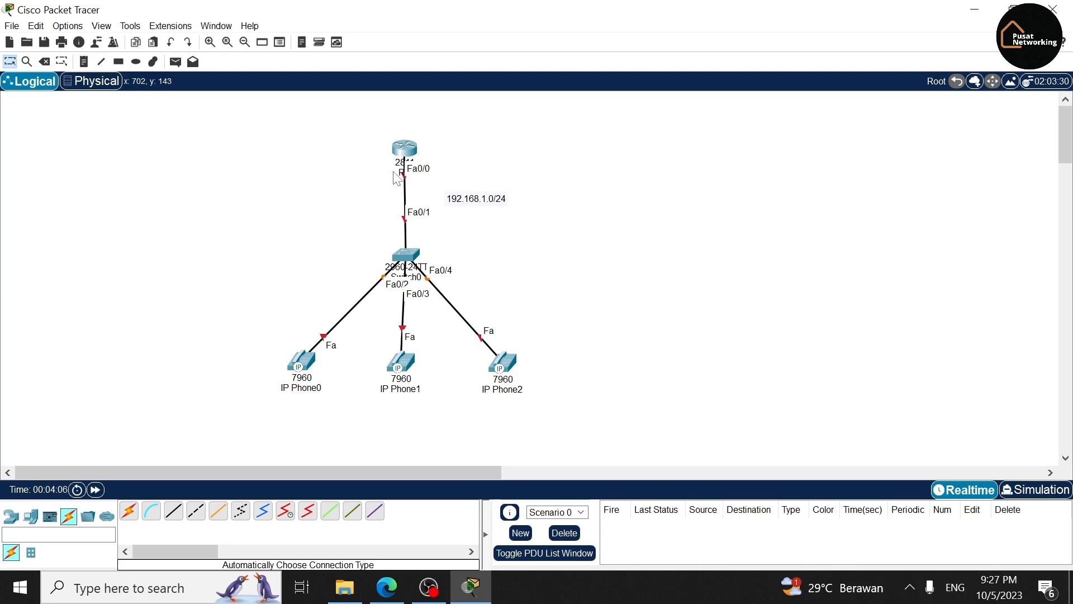
Step: Rename the three IP phones from left to right as 100, 101 and 102
double_click(308, 390)
key("ctrl+a")
type("100")
key("Return")
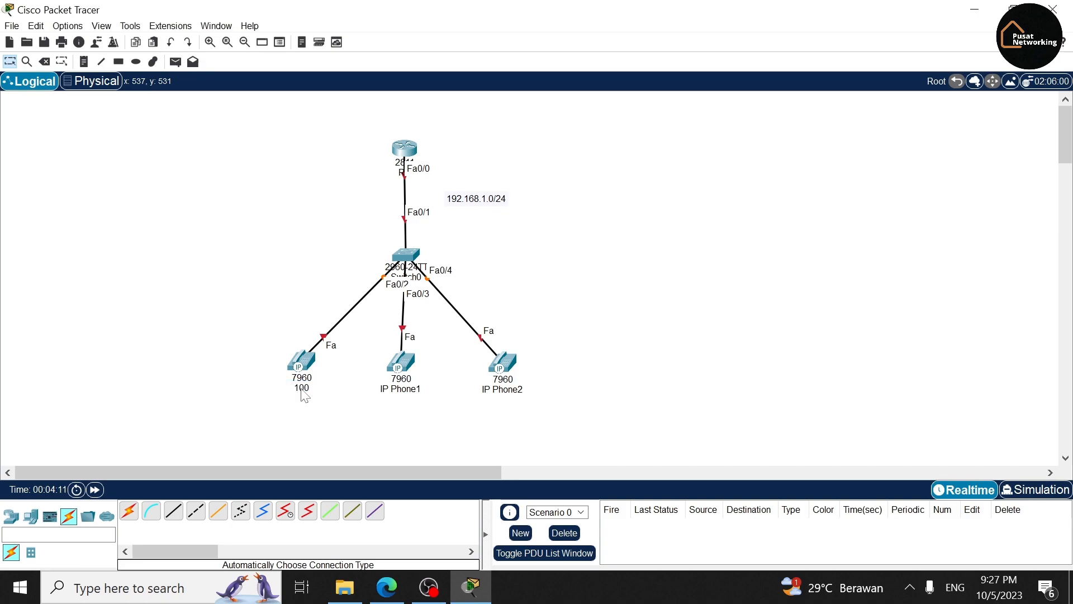
double_click(399, 389)
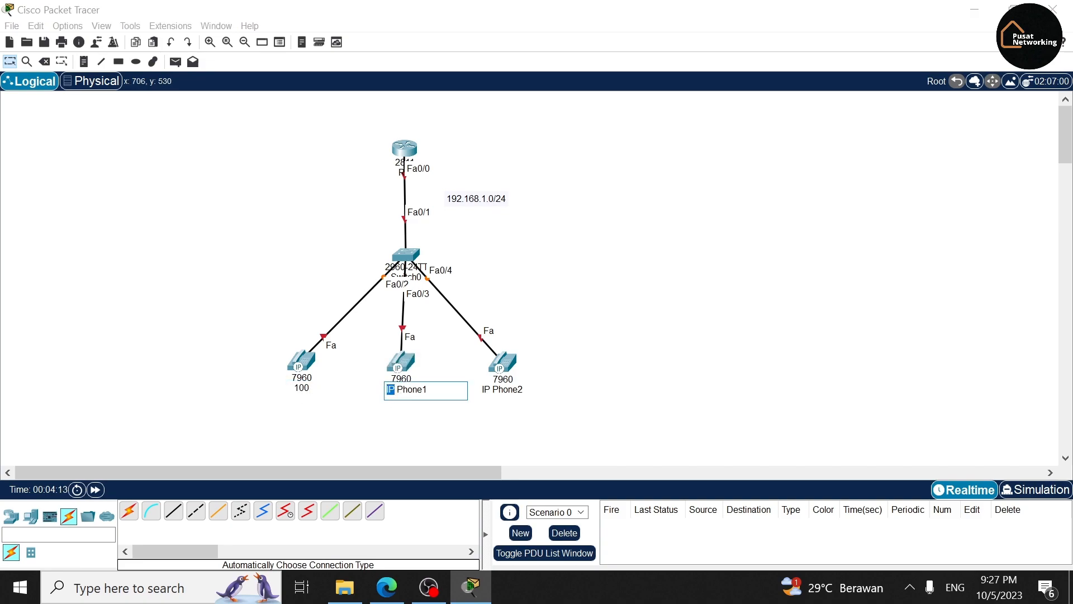
key("ctrl+a")
type("101")
key("Return")
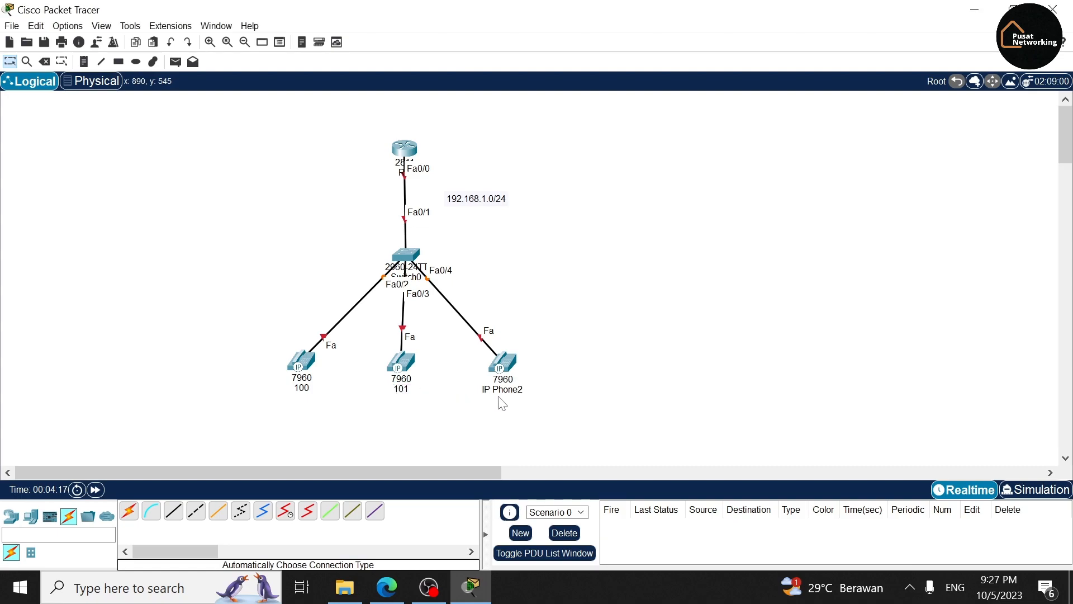
double_click(502, 393)
key("ctrl+a")
type("102")
key("Return")
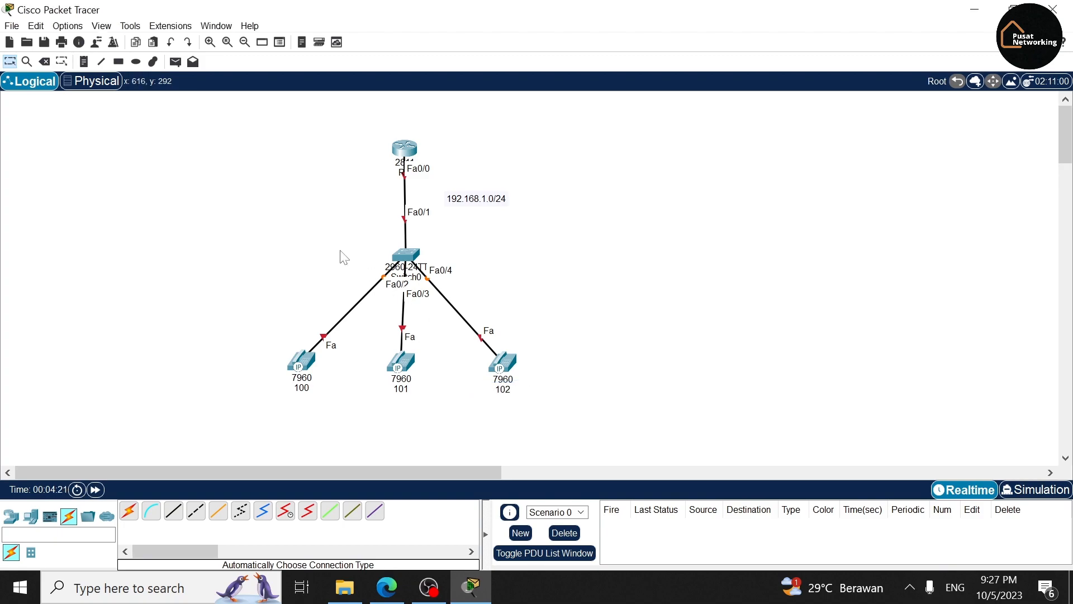
key("super")
left_click(679, 237)
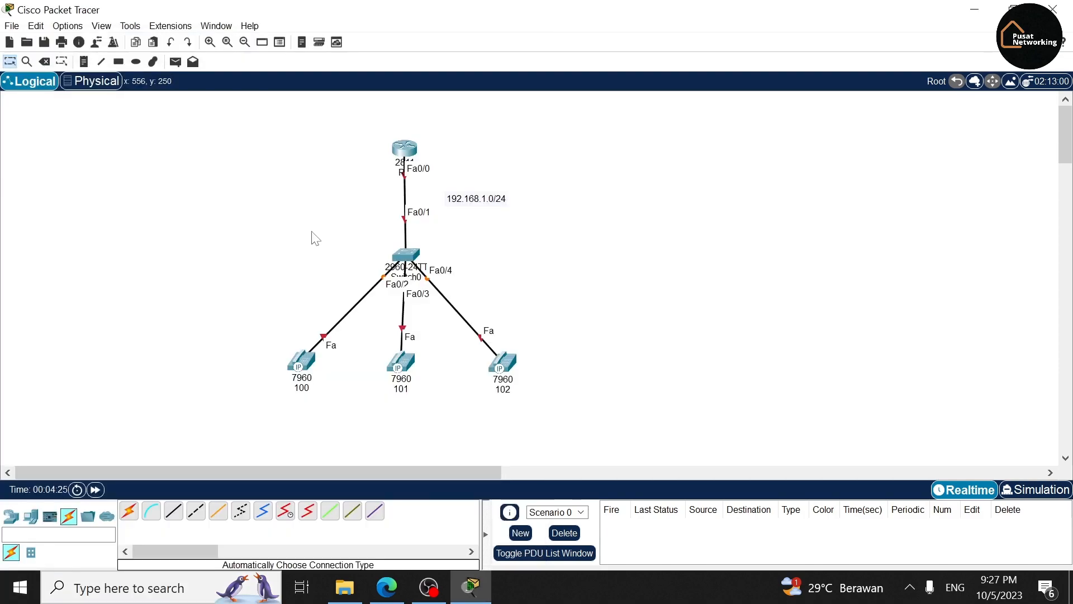
Step: Open the command line of router R1 and decline the initial configuration dialog
scroll(337, 235, "right", 2)
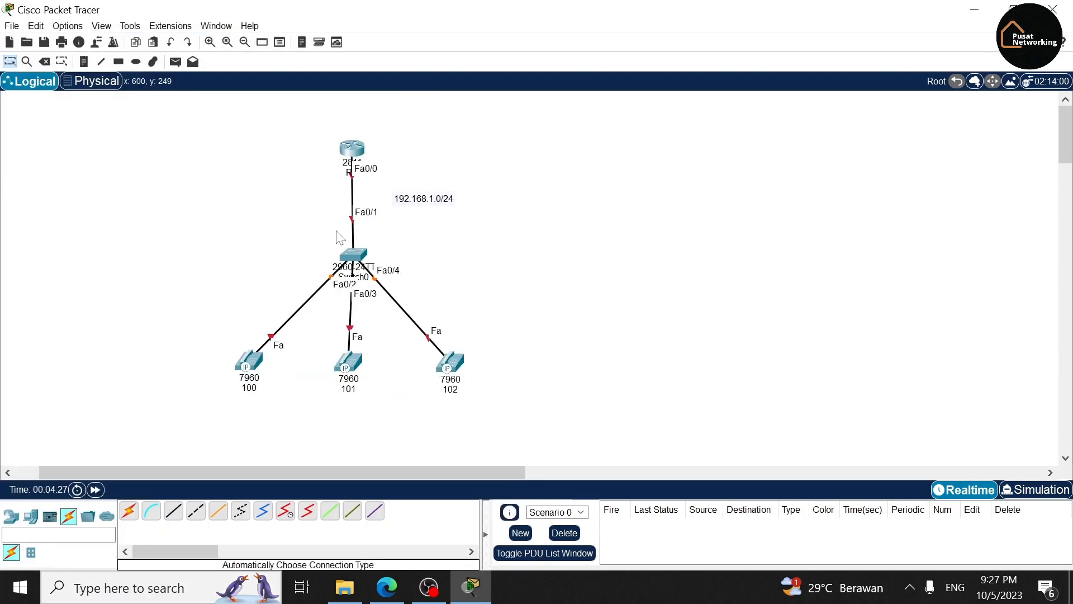
left_click(353, 153)
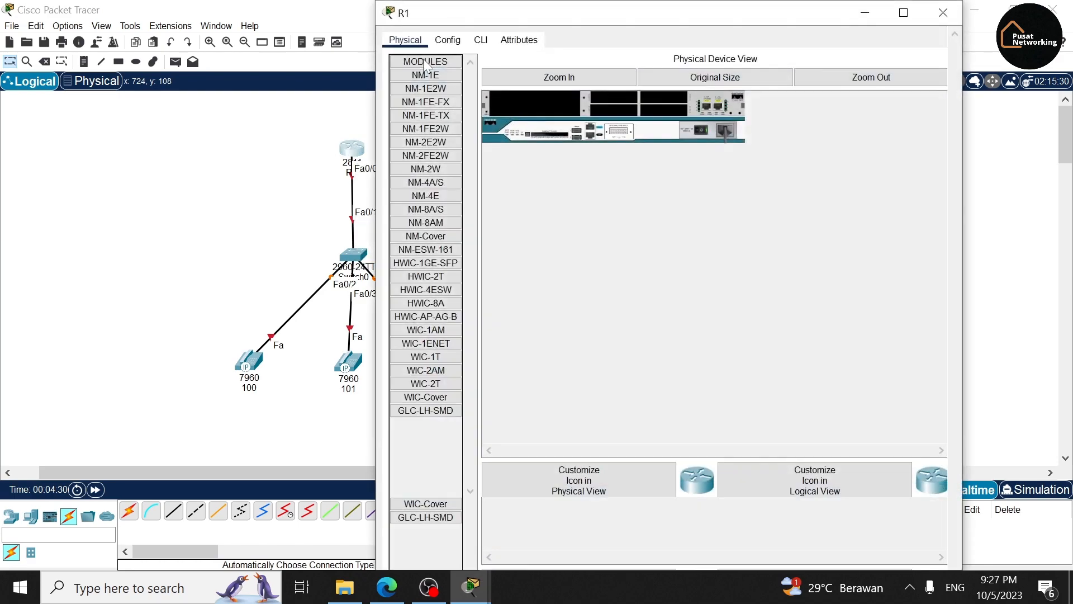
left_click(480, 41)
left_click_drag(505, 20, 634, 35)
key("Return")
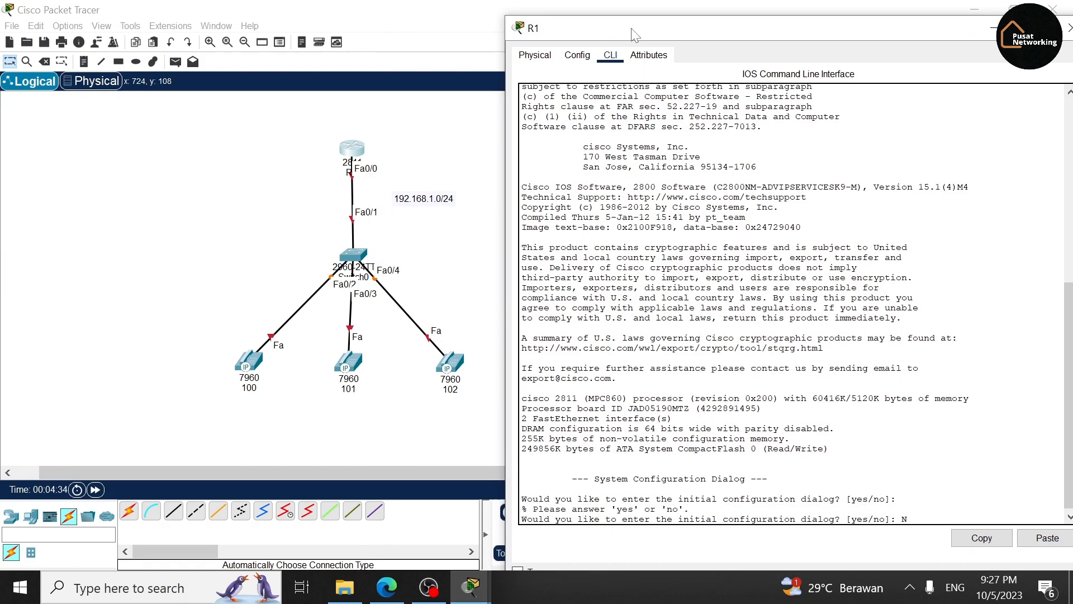
type("N")
key("Return")
key("Return")
Step: Enter global configuration mode on the router and set its hostname to R1
type("en")
key("Return")
type("conf t")
key("Return")
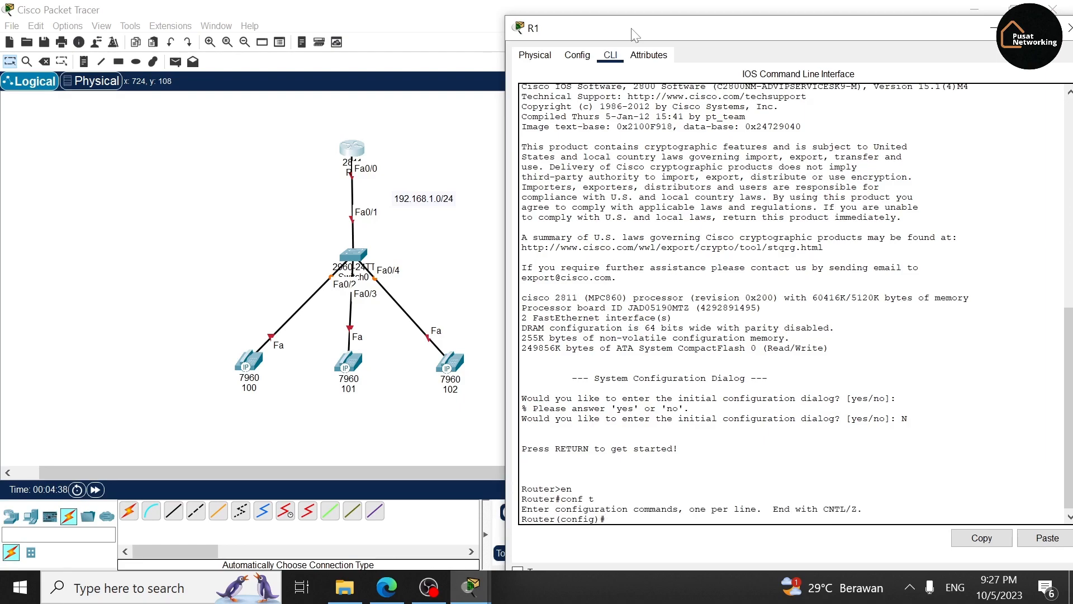
type("h R1")
key("Return")
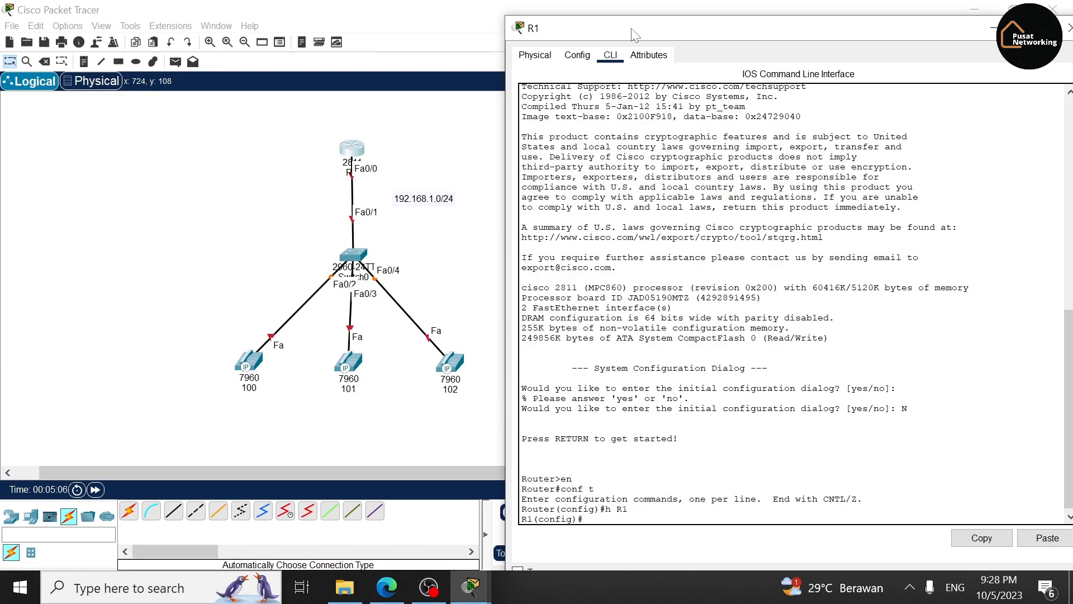
Step: Enable R1's interface fa0/0 with no shutdown and return to global configuration mode
type("int fa0/0")
key("Return")
type("no sh")
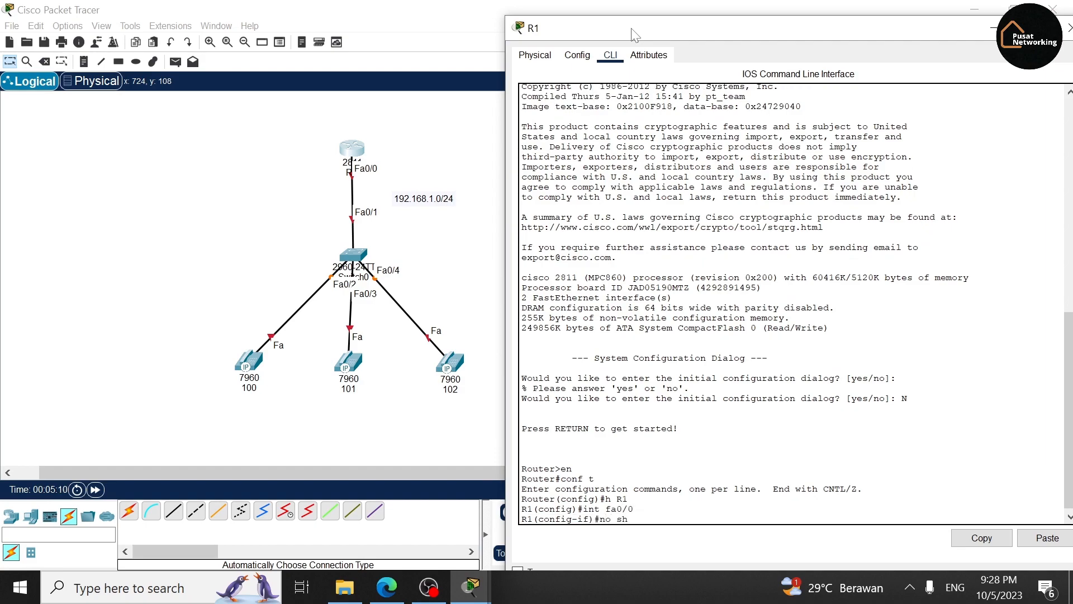
key("Return")
type("ex")
key("Return")
key("Return")
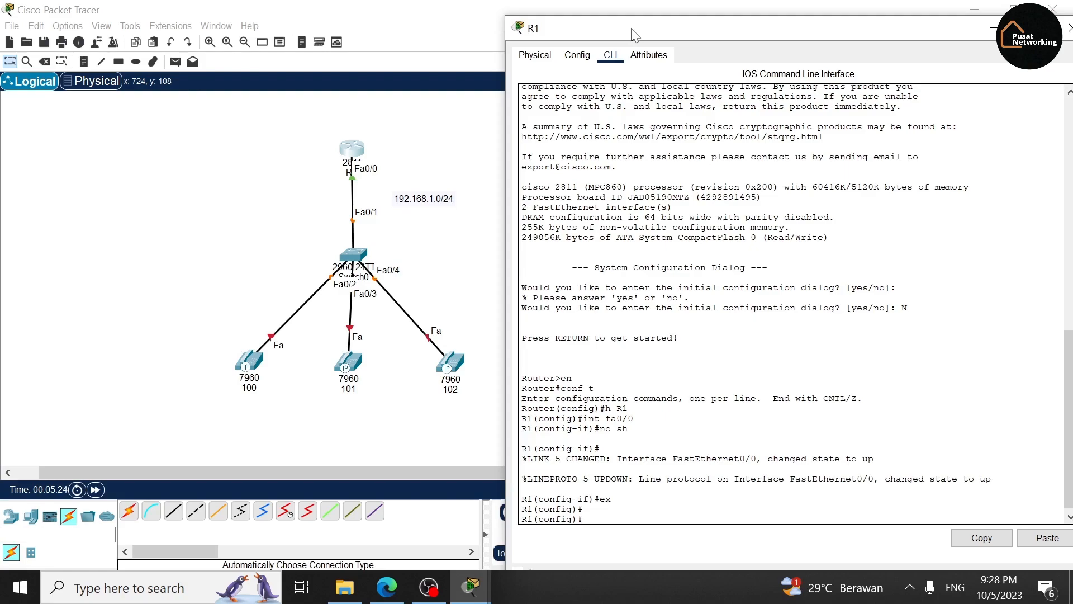
Step: Create subinterface fa0/0.10 on R1 and set its dot1Q encapsulation to VLAN 10
type("int fa0/0.10")
key("Return")
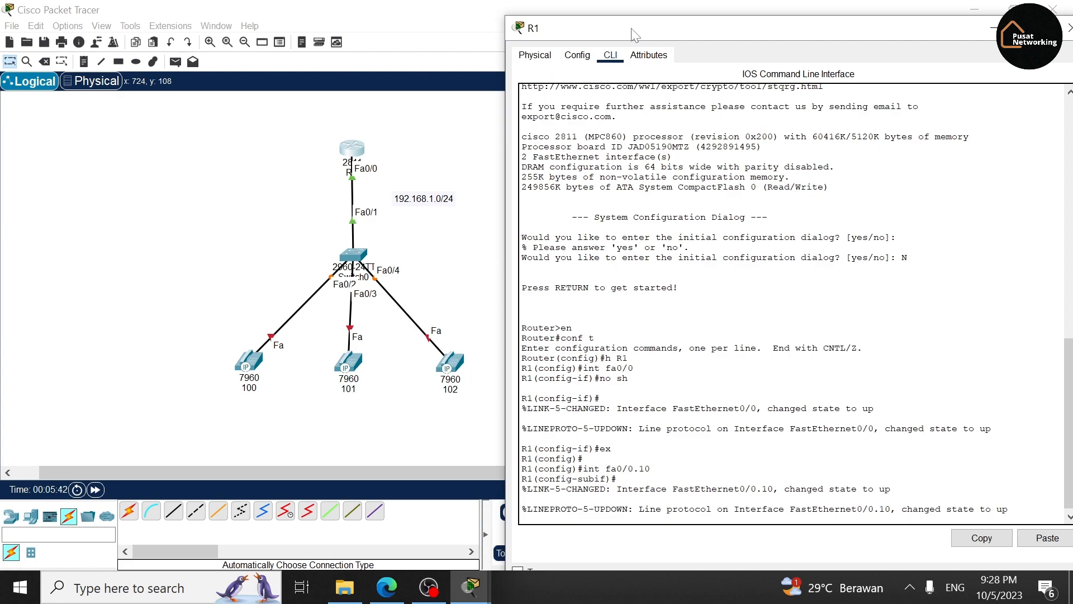
key("Return")
type("en do 10")
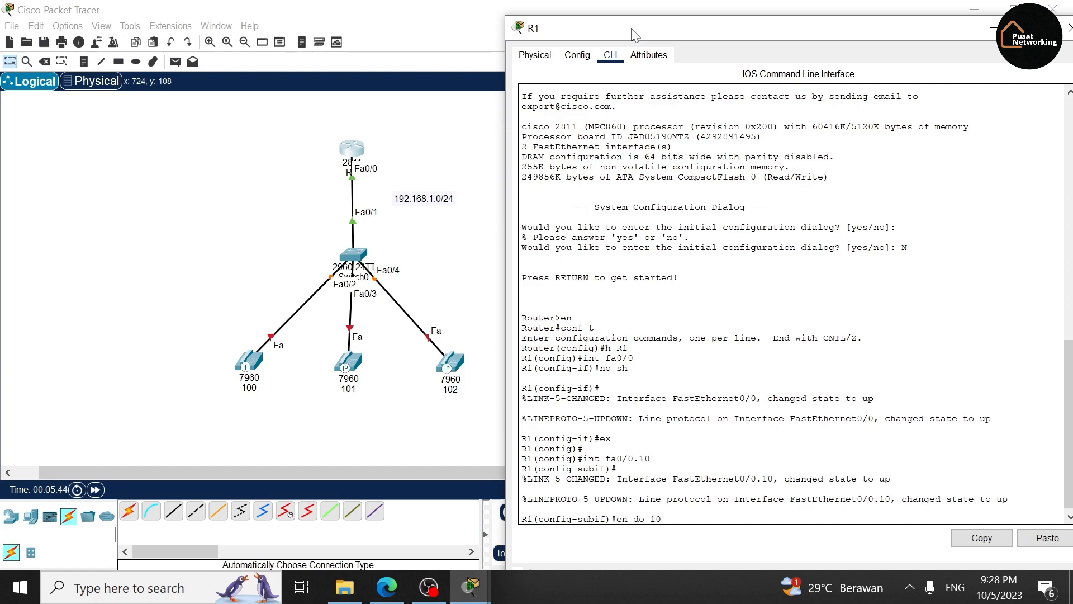
key("Return")
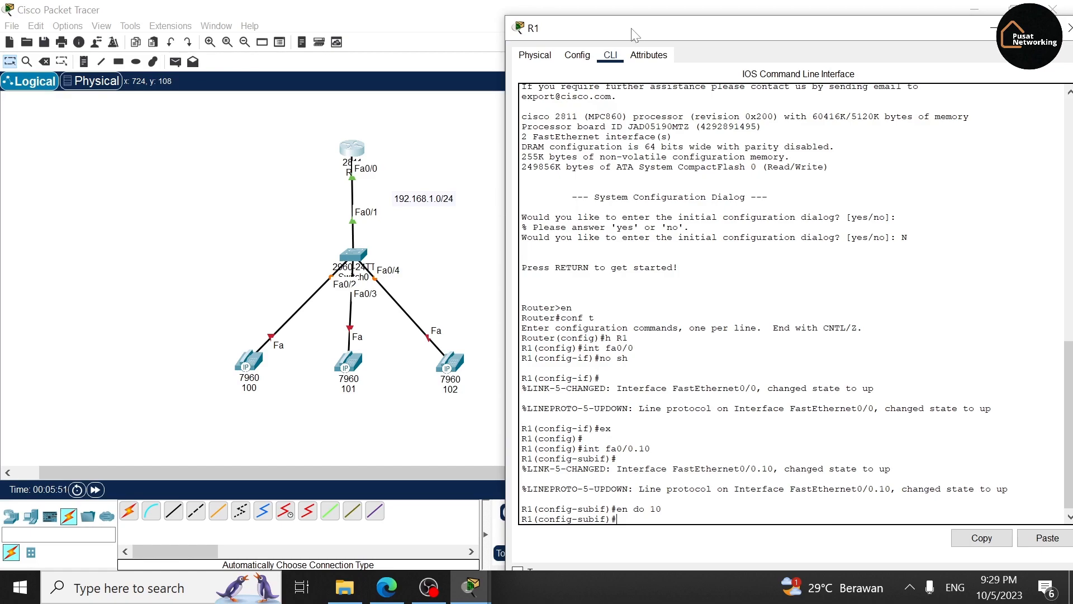
Step: Assign 192.168.1.1 with mask 255.255.255.0 to subinterface fa0/0.10 and return to global configuration mode
type("ip add 192.168.1.1 255.255.255.0")
key("Return")
key("Return")
type("ex")
key("Return")
key("Return")
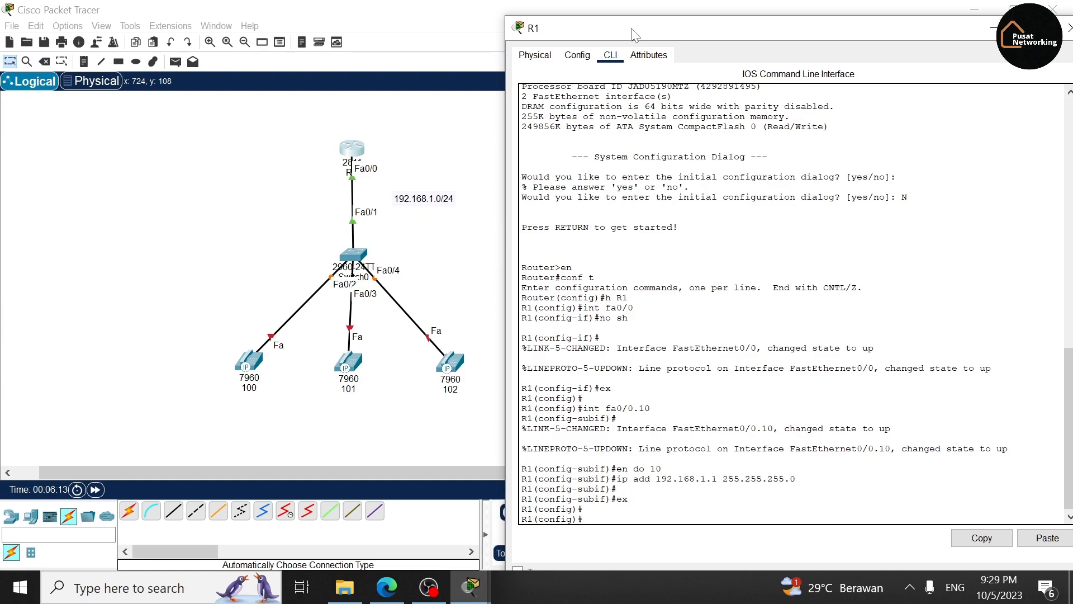
Step: Create the DHCP pool voip1 on R1 for network 192.168.1.0 255.255.255.0
type("ip dhcp pool voip1")
key("Return")
type("n")
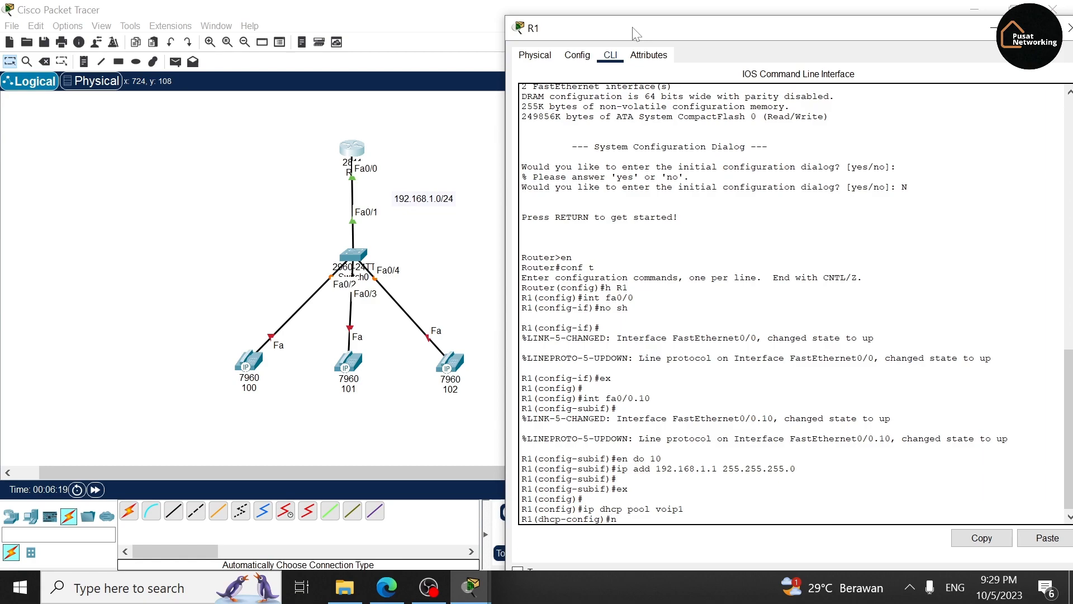
type("etwork 192.168.1.0 255.255.255.")
key("Return")
Step: Set the DHCP pool's default router and its option 150 address to 192.168.1.1
type("defa")
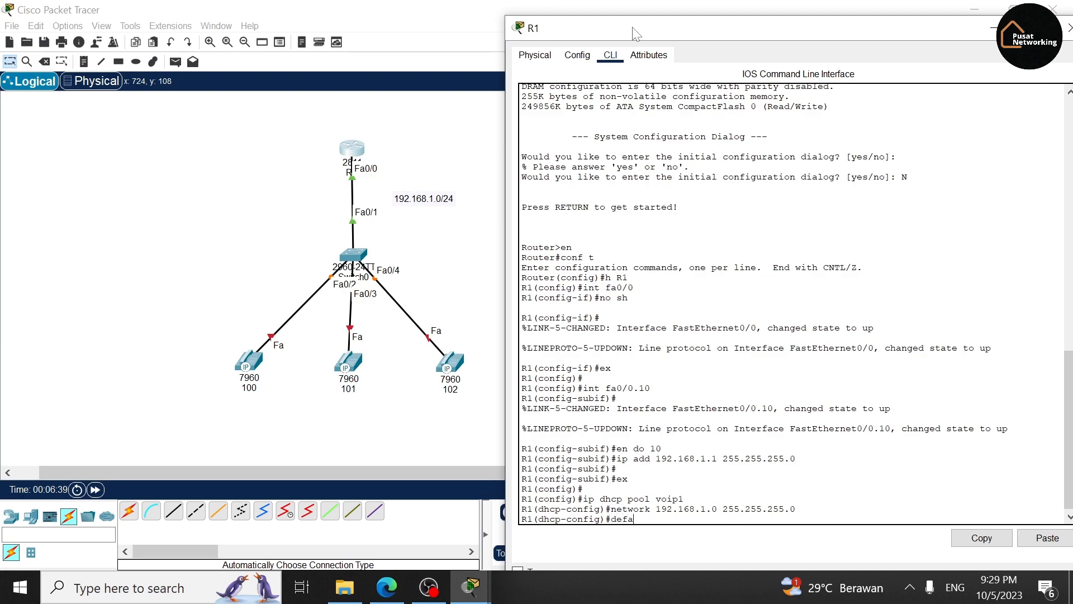
type("u")
key("Tab")
type("19")
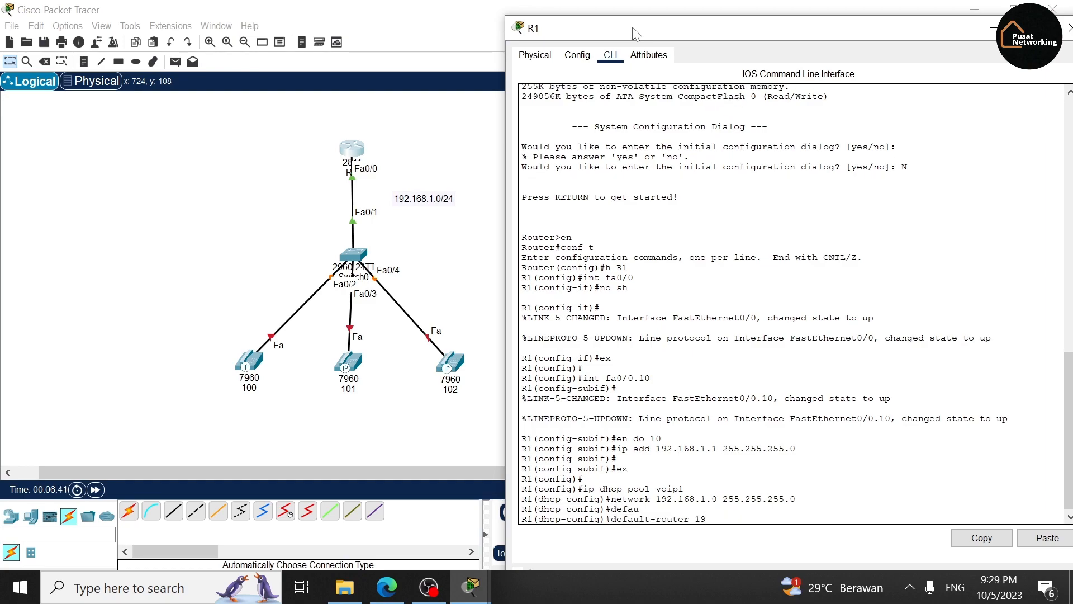
type("2.168.1.1")
key("Return")
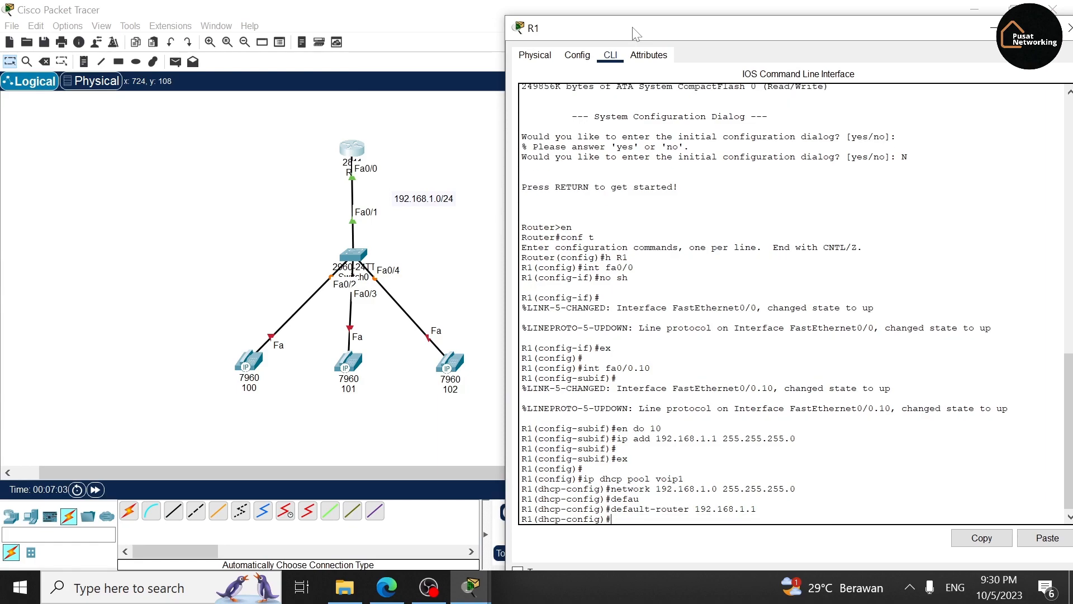
type("option 150 ip")
type("192.168.1.1")
key("Return")
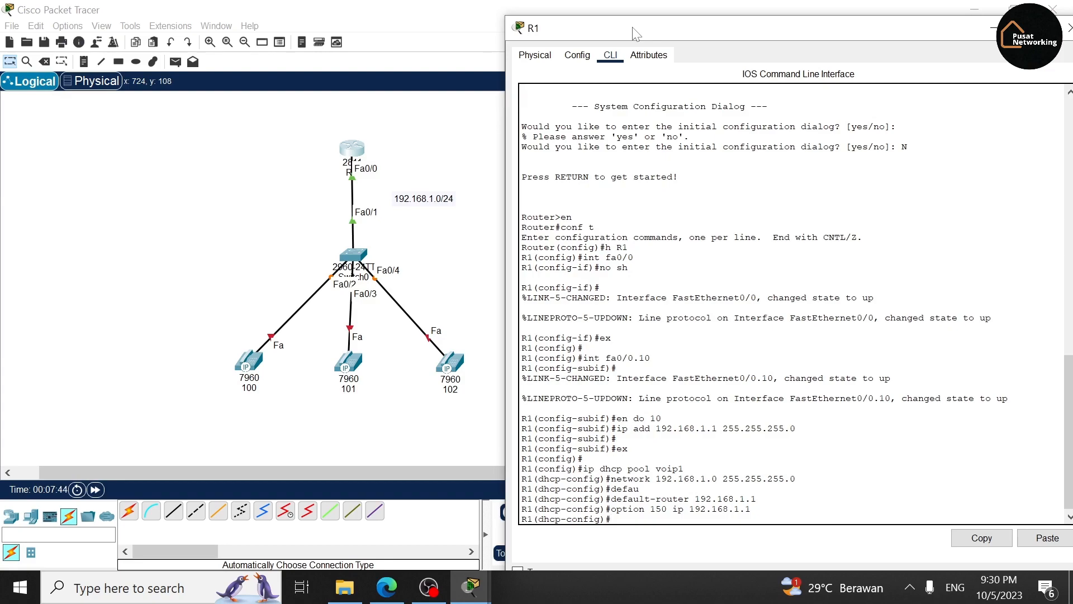
Step: Enter R1's telephony-service configuration and set the source address to 192.168.1.1 on port 2000
type("telephony-service")
key("Return")
key("Return")
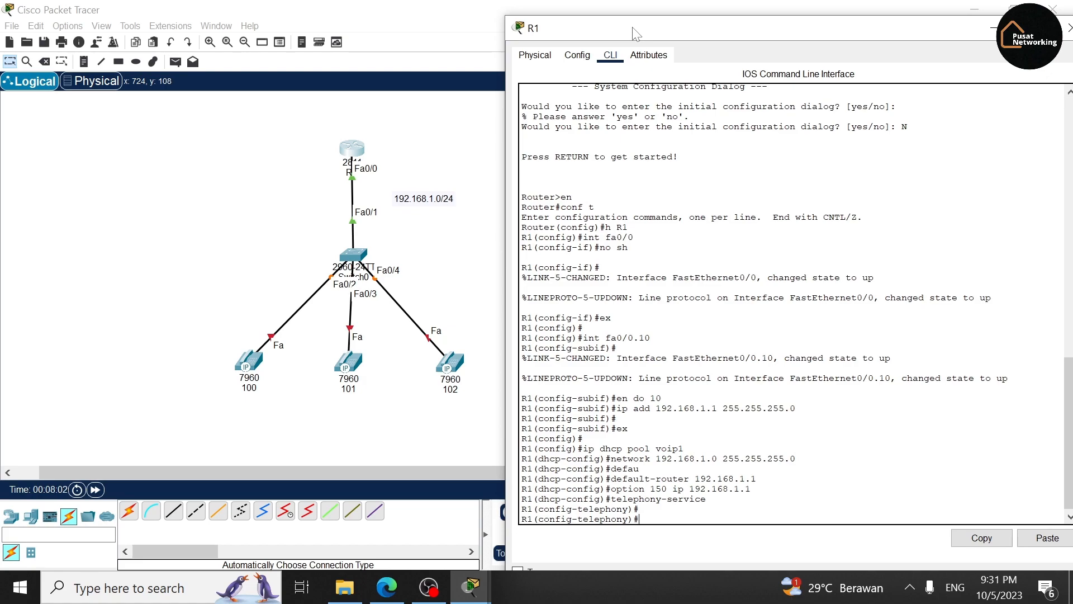
type("ip sour")
key("Tab")
type("19")
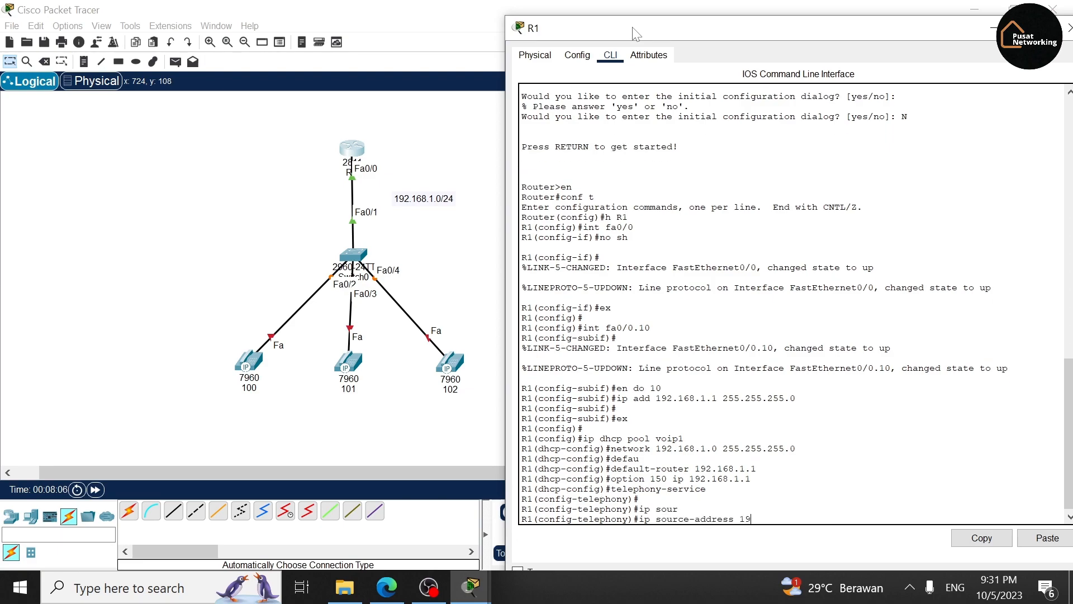
type("2.168.1.1")
type("portt 2000")
key("Return")
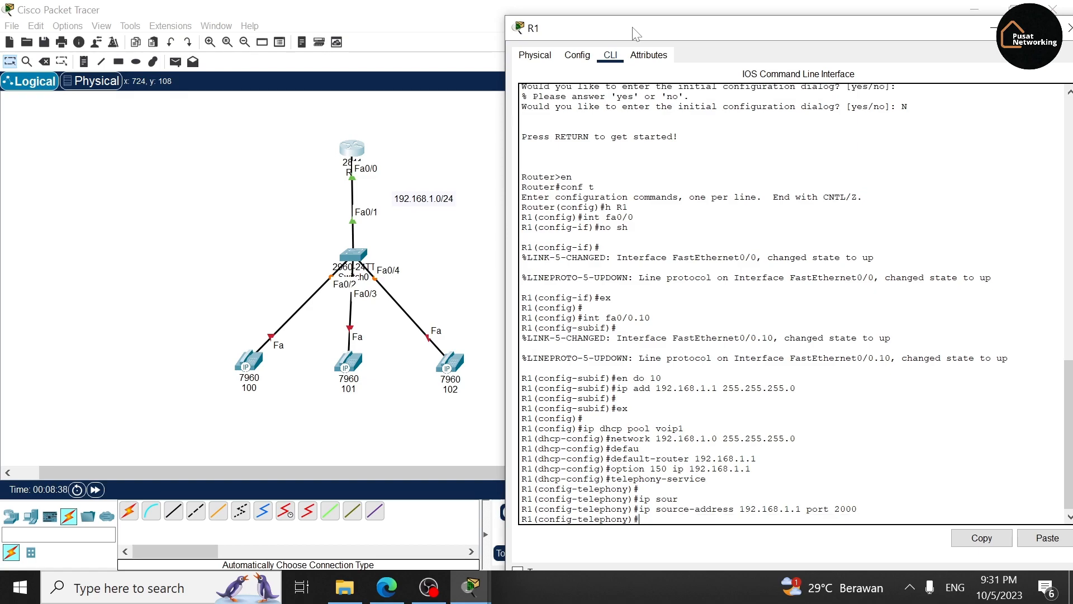
Step: Limit the telephony service to 3 directory numbers and 3 ephones
type("max-dn 3")
key("BackSpace")
key("BackSpace")
type("3")
key("Return")
type("max-ephone 3")
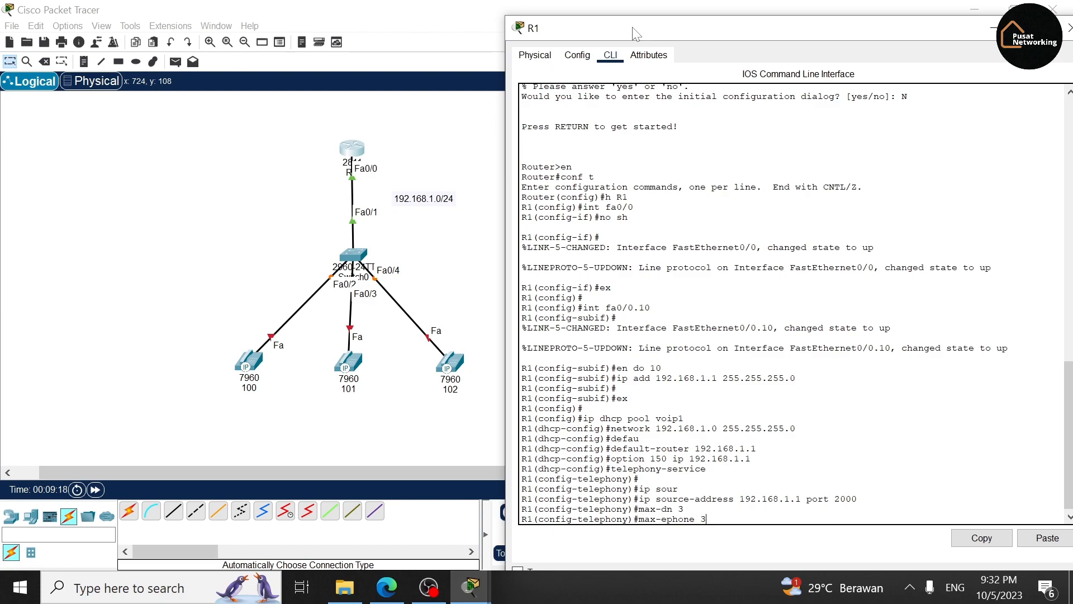
key("Return")
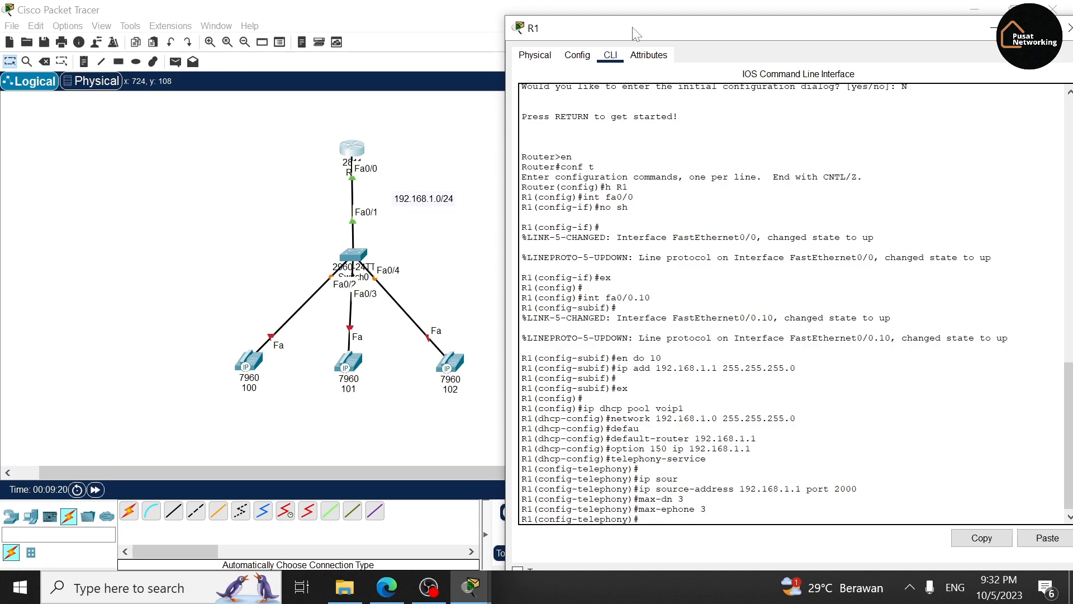
Step: Configure the telephony service to auto assign directory numbers 1 to 3
type("auto assi")
key("Tab")
type("1 to 3")
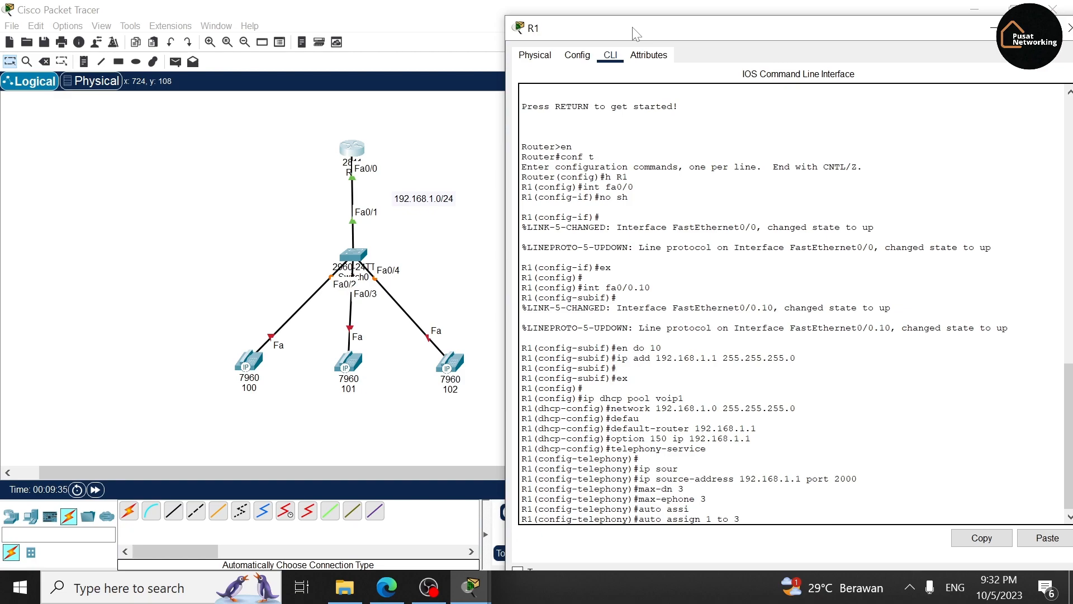
key("Return")
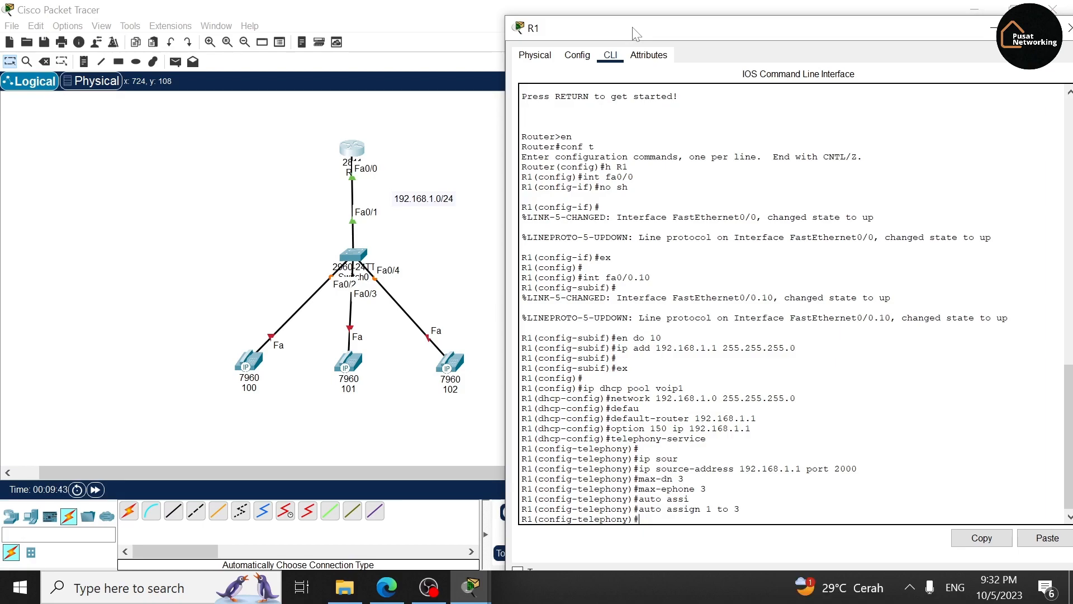
Step: Create ephone-dn 1 on R1 and give it number 100
type("nunm")
key("BackSpace")
key("BackSpace")
key("BackSpace")
key("BackSpace")
type("ephone-dn 1")
key("Return")
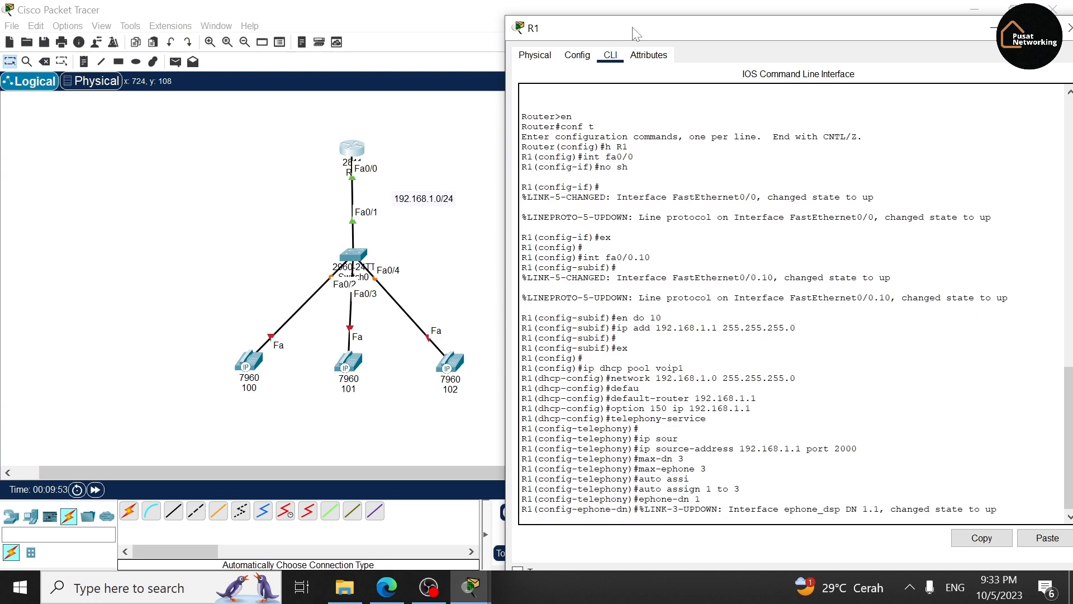
type("number 100")
key("Return")
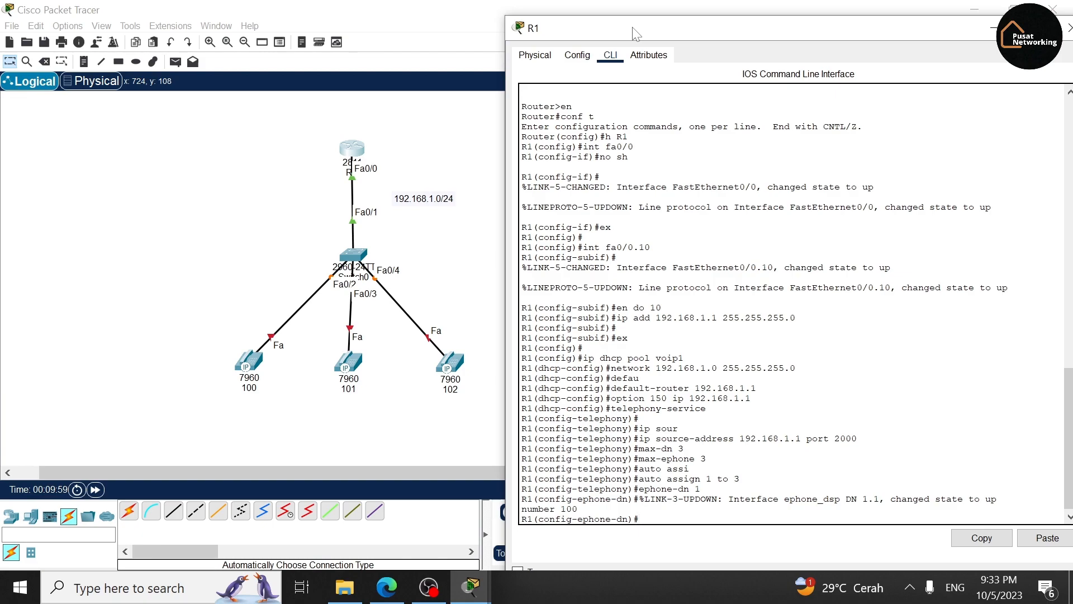
Step: Create ephone-dn 2 on R1 and give it number 101
type("ephone-dn 2")
key("Return")
type("num")
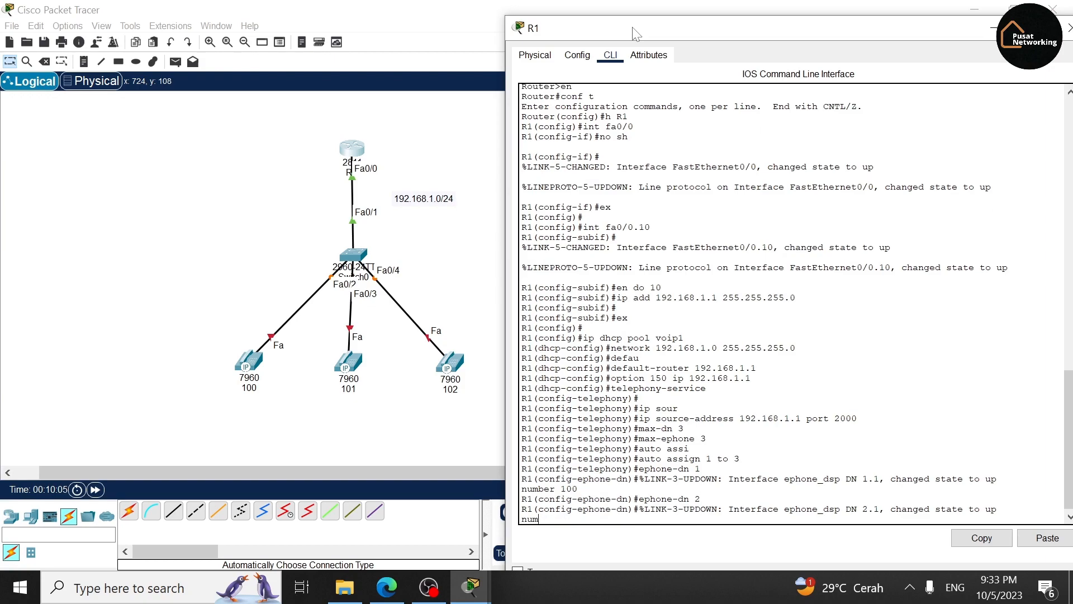
type("ber 101")
key("Return")
Step: Create ephone-dn 3 with number 102 and return R1 to global configuration mode
type("ephone-dn)#ephone-dn 3")
key("Return")
type("number 10")
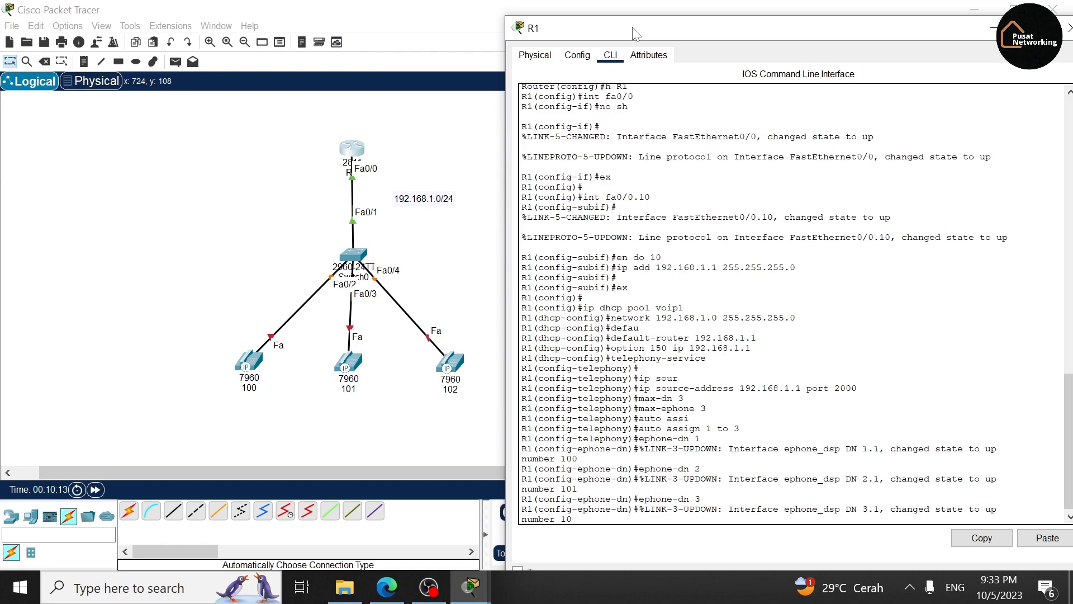
key("Return")
key("Return")
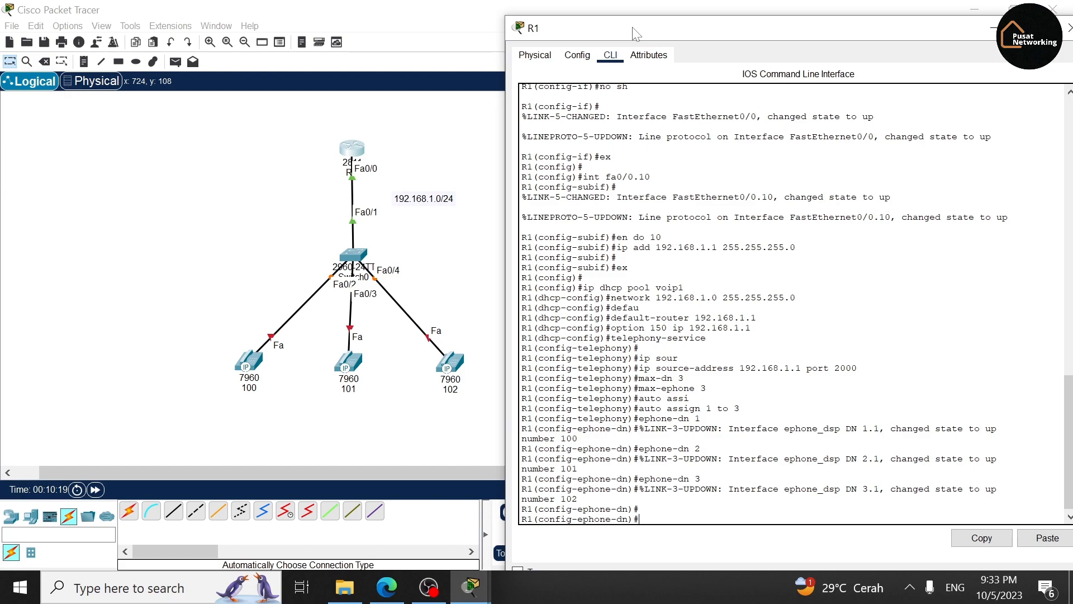
type("ex")
key("Return")
key("Return")
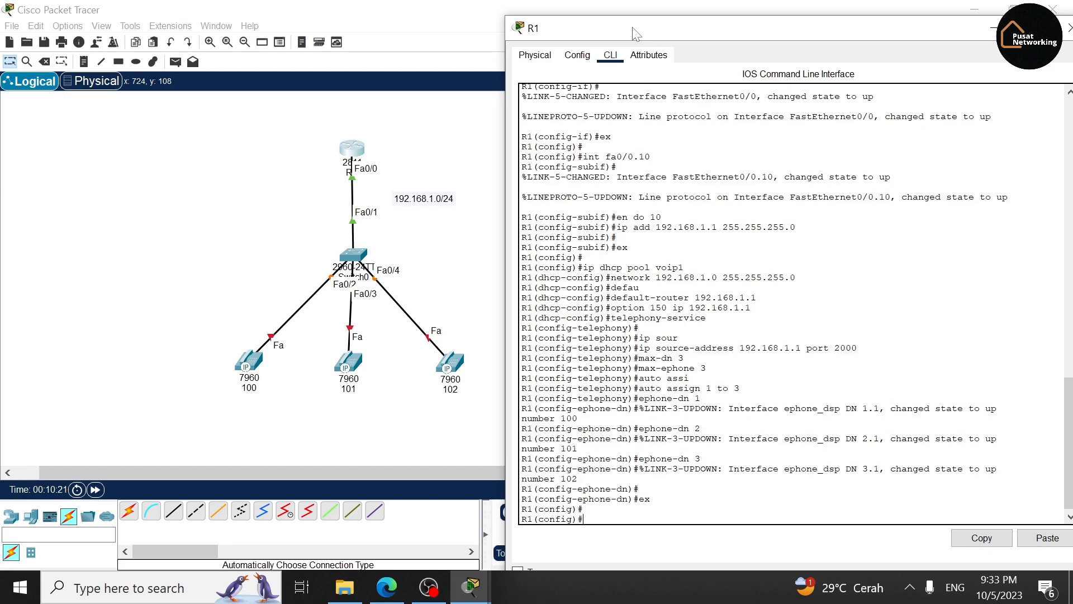
Step: Put R1's window away and open Switch0's command line, placed clear of the topology
left_click(276, 227)
key("alt+d")
key("alt+d")
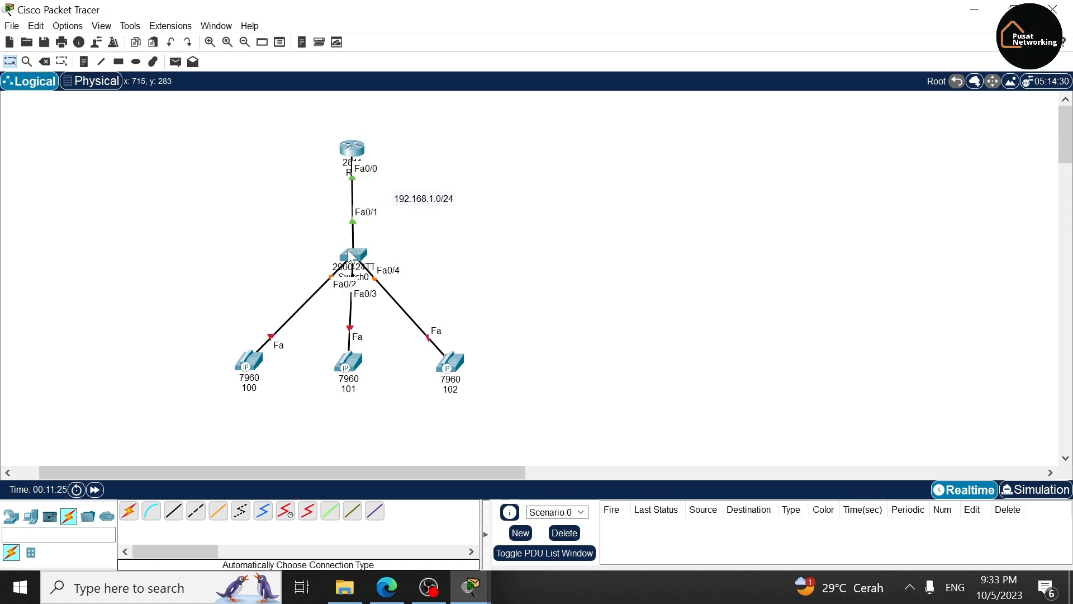
left_click(348, 251)
left_click(483, 42)
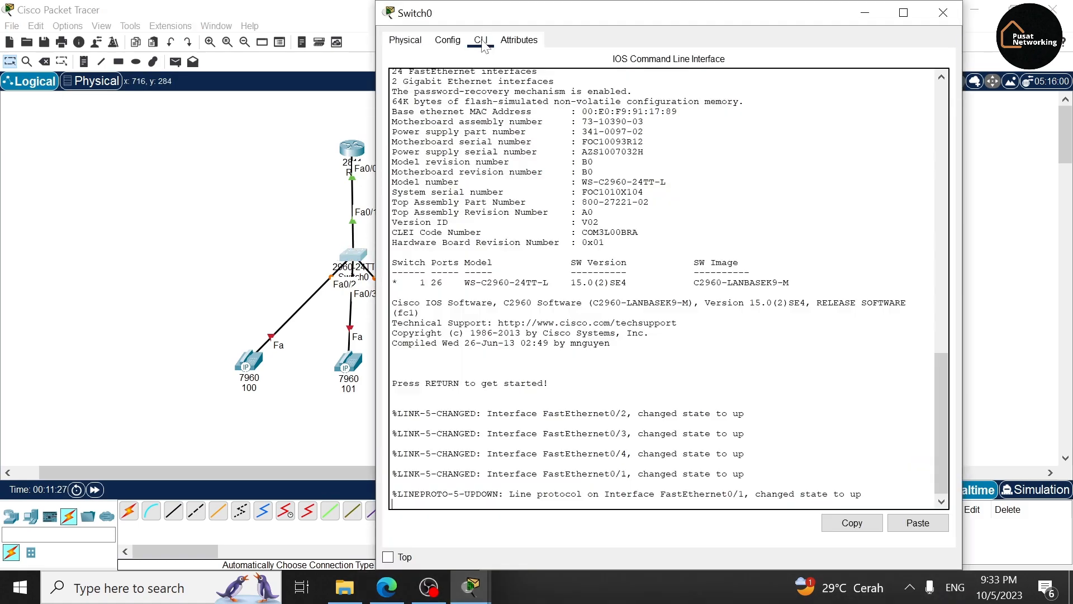
left_click_drag(498, 24, 614, 36)
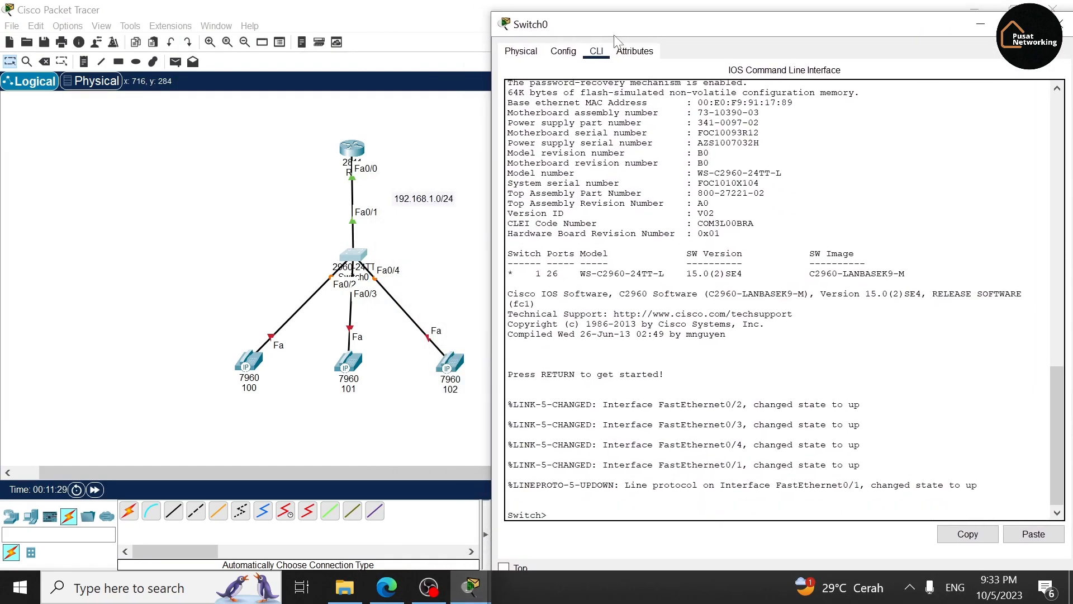
Step: Enter privileged mode and global configuration mode on Switch0
key("Return")
type("en")
key("Return")
type("conf t")
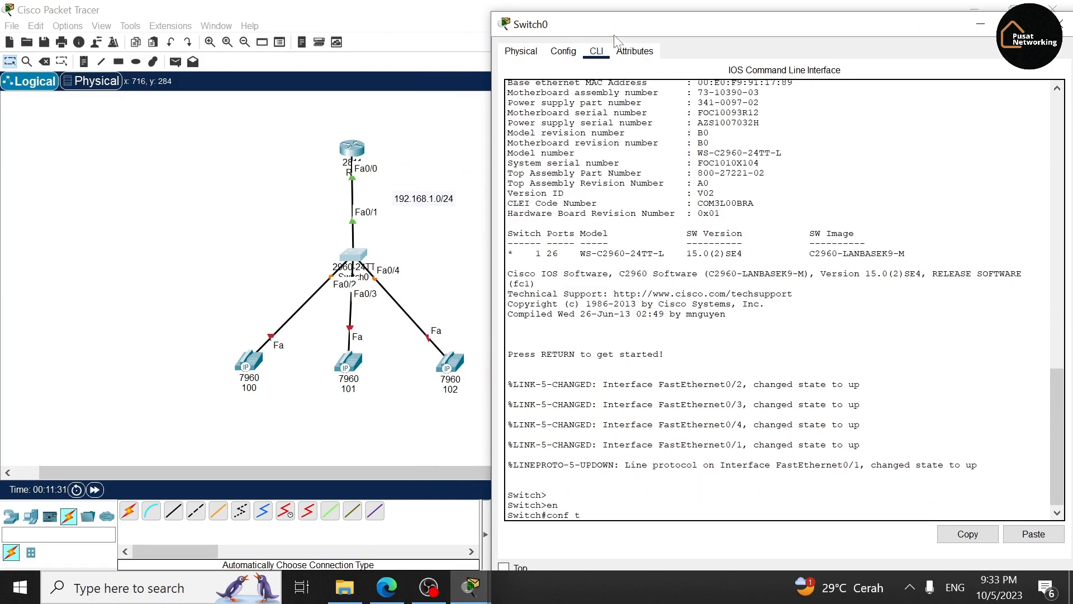
key("Return")
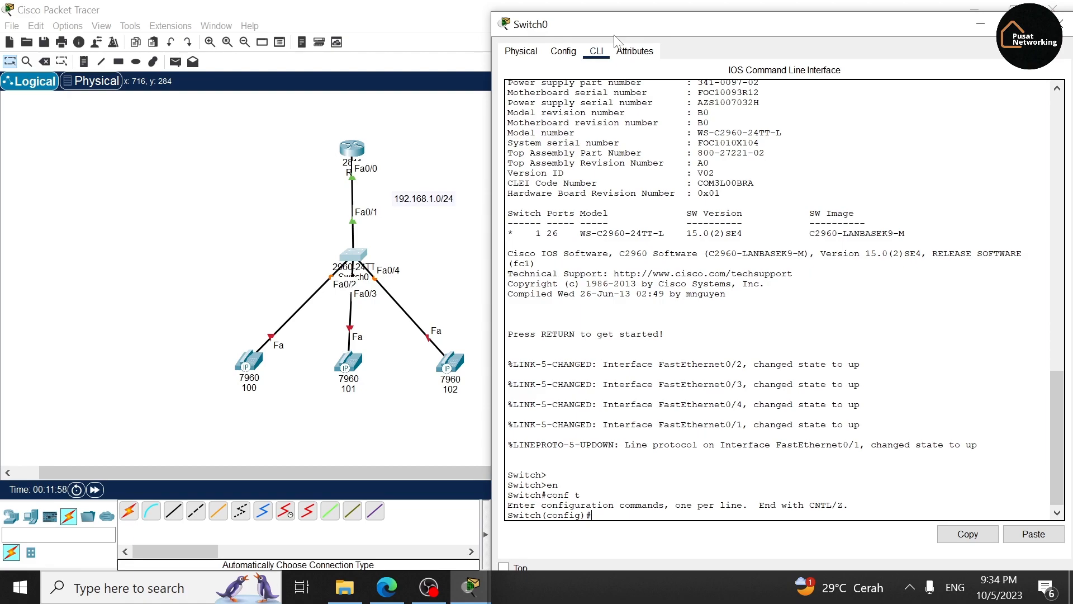
Step: Set Switch0's interface fa0/1 to trunk mode and return to global configuration mode
type("int fa0/1")
key("Return")
type("sw mod")
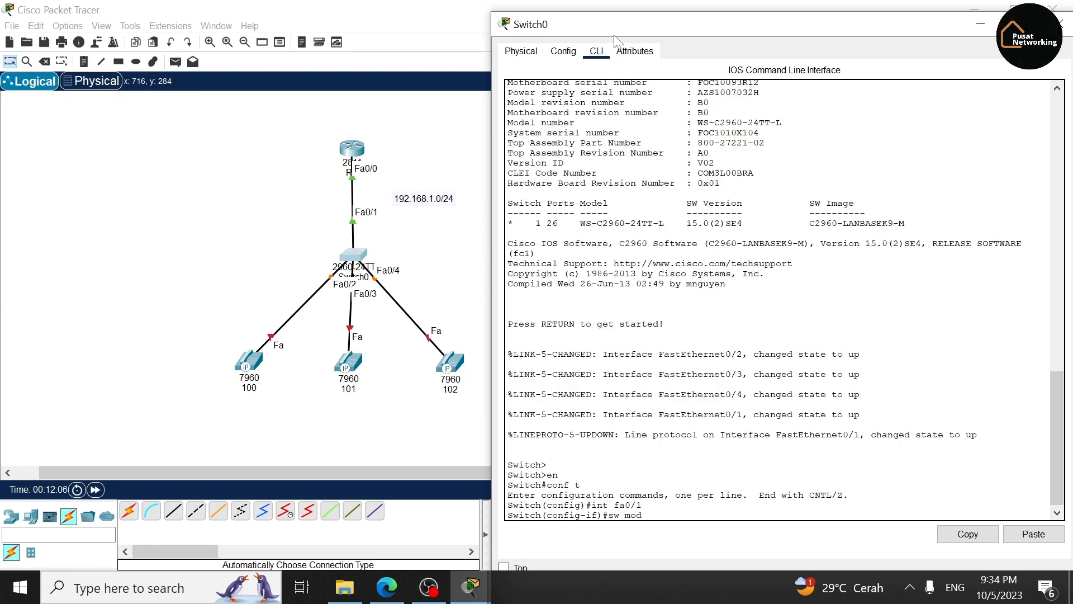
type("e trunk")
key("Return")
type("ex")
key("Return")
key("Return")
Step: Create VLAN 10 on Switch0 and exit back to global configuration mode
type("vlan 10")
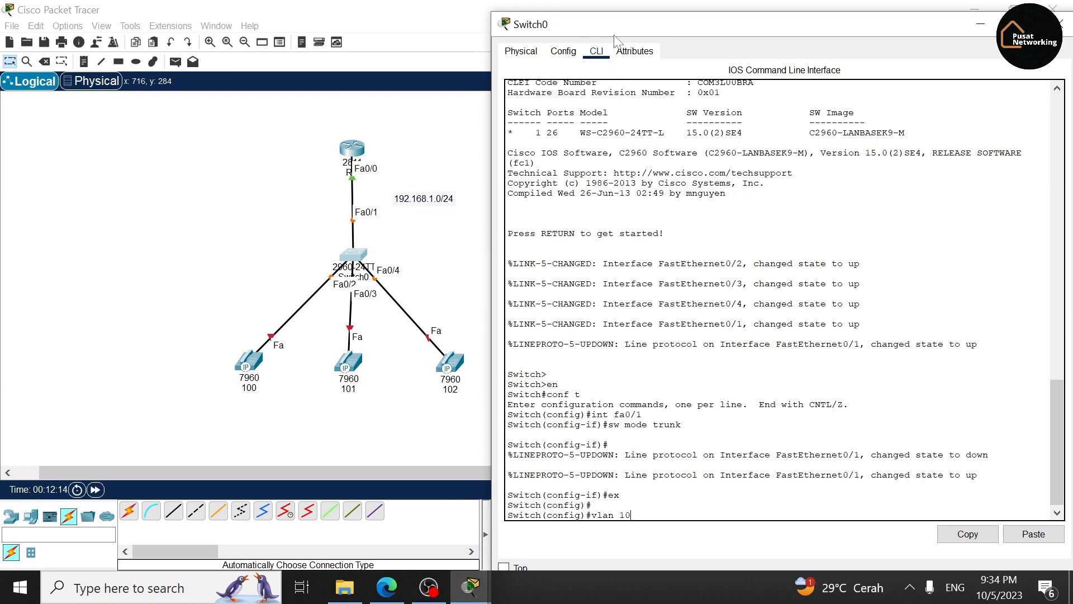
key("Return")
key("Return")
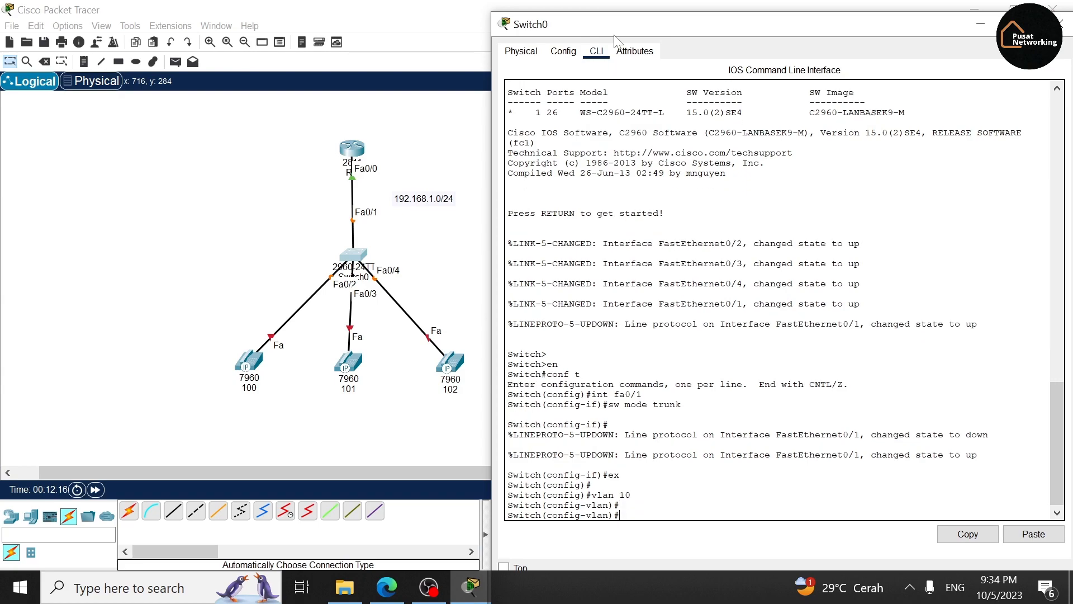
type("ex")
key("Return")
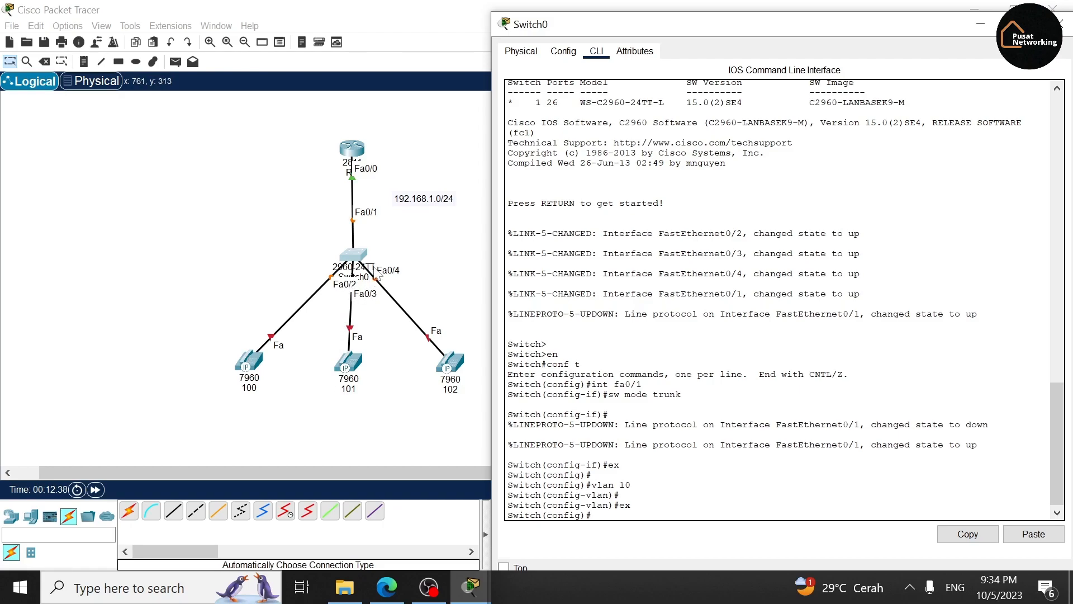
Step: Assign voice VLAN 10 to Switch0's interface range fa0/2-4
type("int range fa")
type("0/2-4")
key("Return")
type("sw")
key("Tab")
type("voice vlan 109")
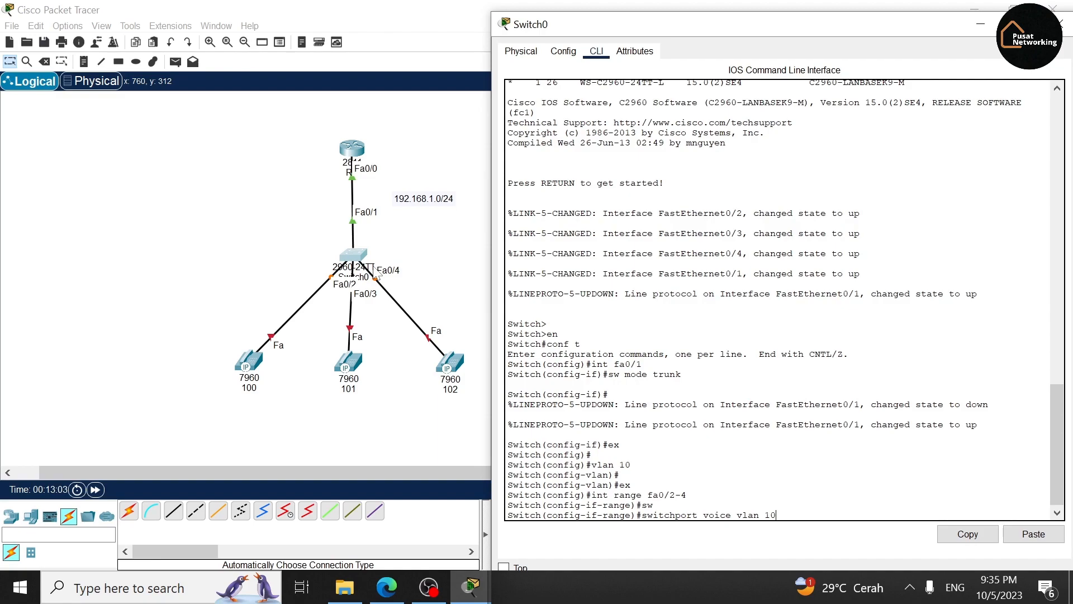
key("Return")
key("Return")
Step: Leave the interface range configuration and display the switch's VLAN summary with do sh vlan brief
type("ex")
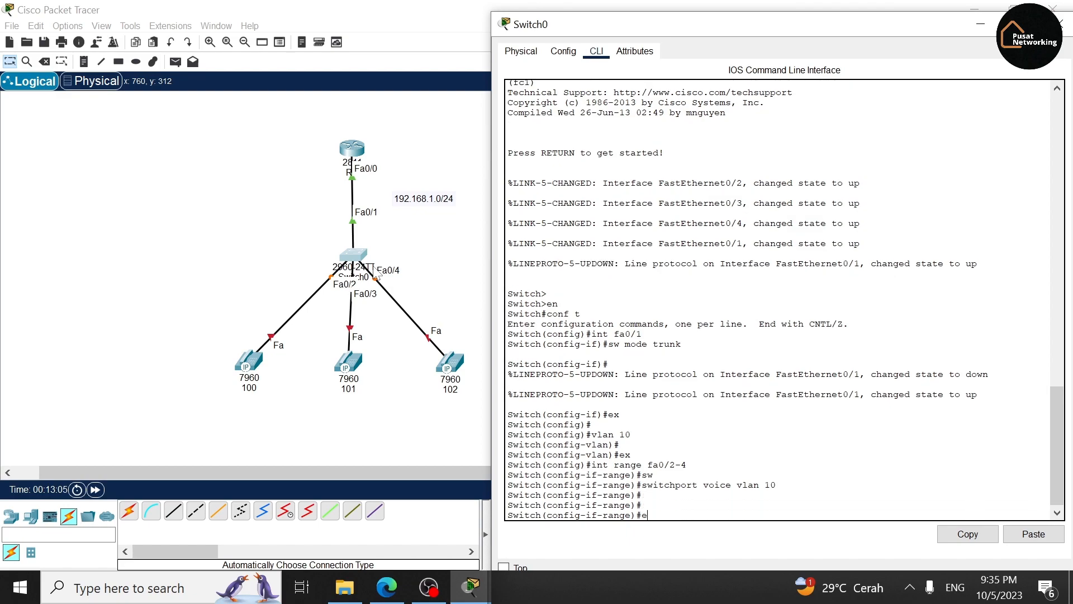
key("Return")
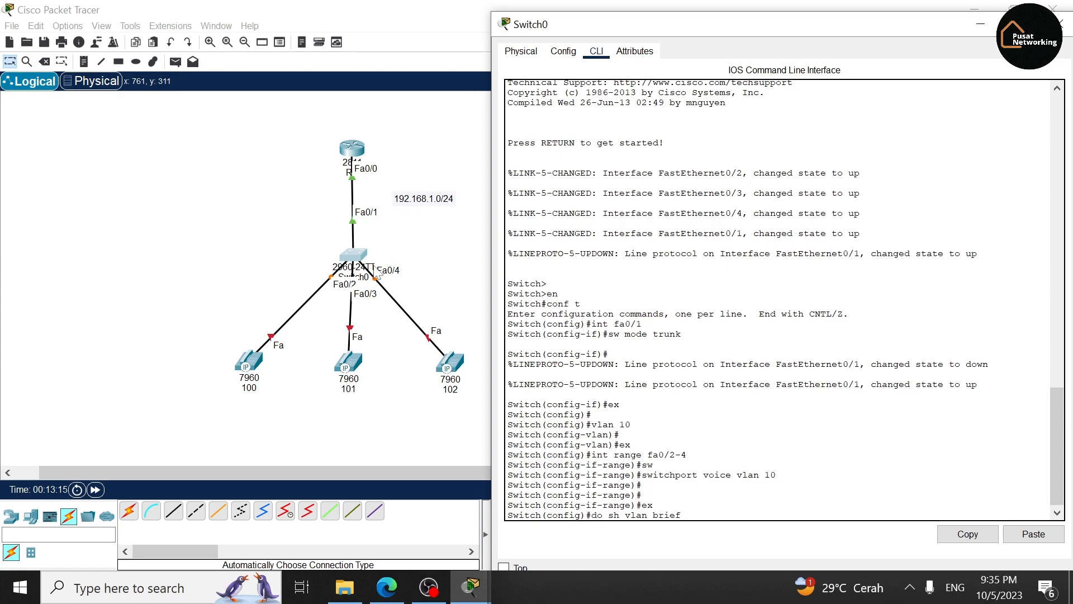
key("Return")
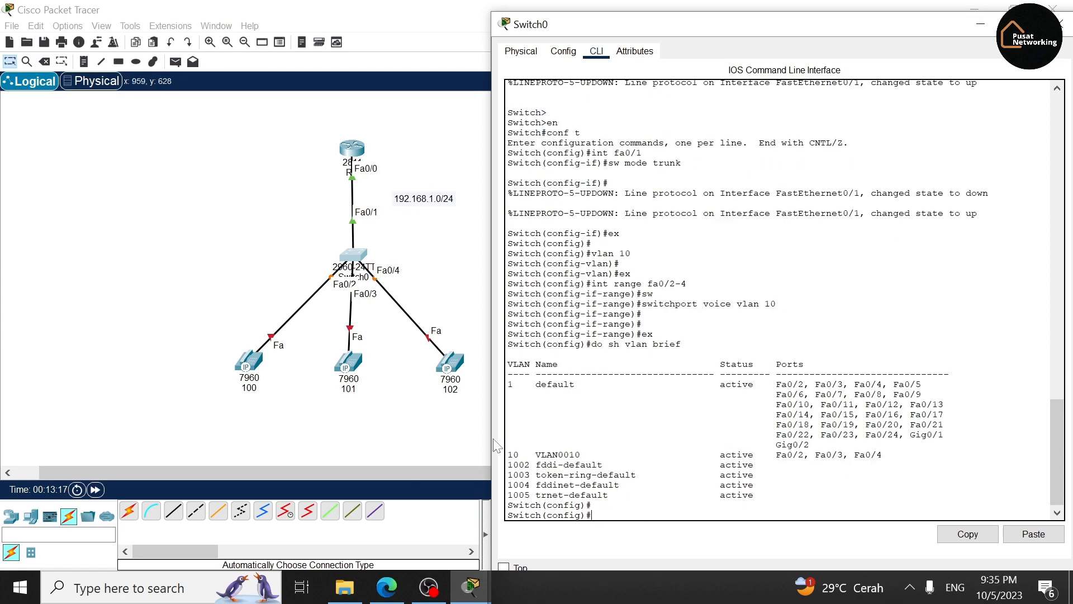
Step: Examine the ports listed for VLAN 10 in Switch0's output, return to the topology and fast-forward the simulation time
left_click_drag(518, 444, 877, 454)
left_click_drag(538, 454, 875, 454)
left_click(271, 300)
key("alt+d")
key("alt+d")
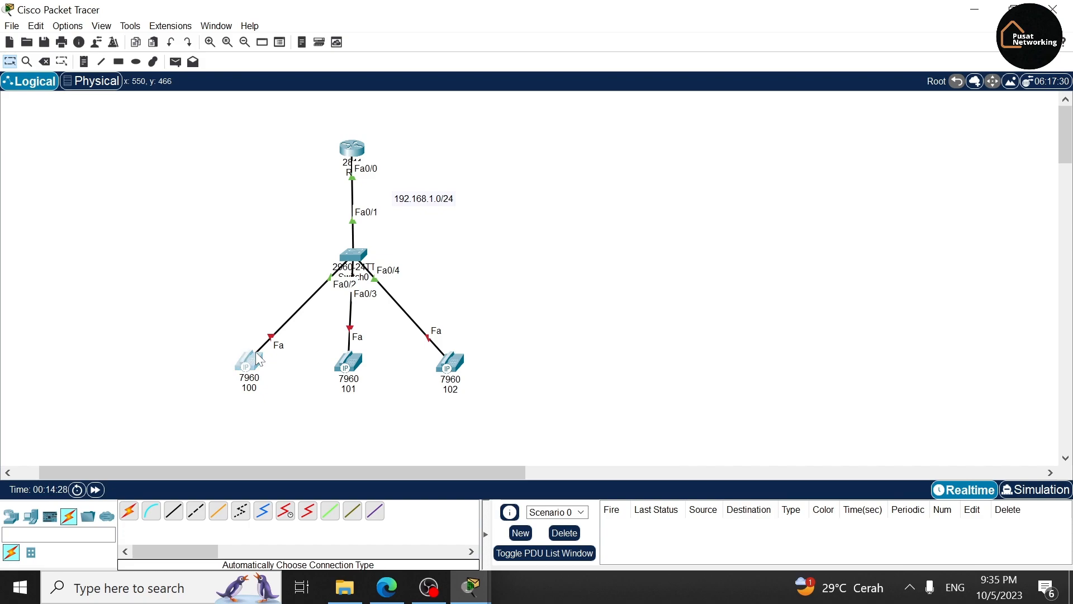
Step: Connect the Cisco VoIP power adapter to each of the IP phones 100, 101 and 102 in their physical views
left_click(256, 351)
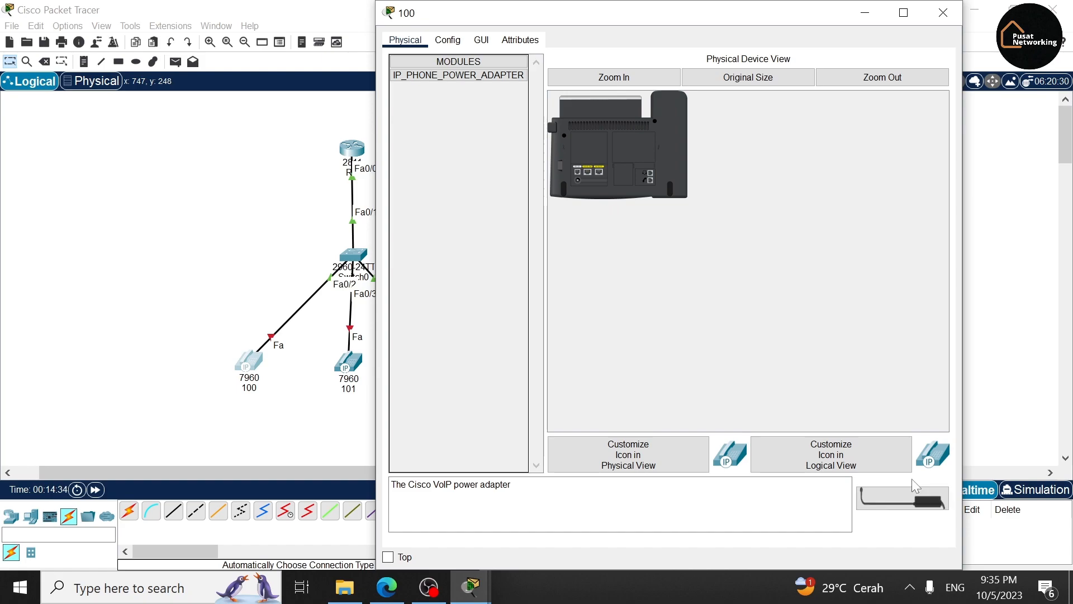
left_click_drag(882, 510, 578, 179)
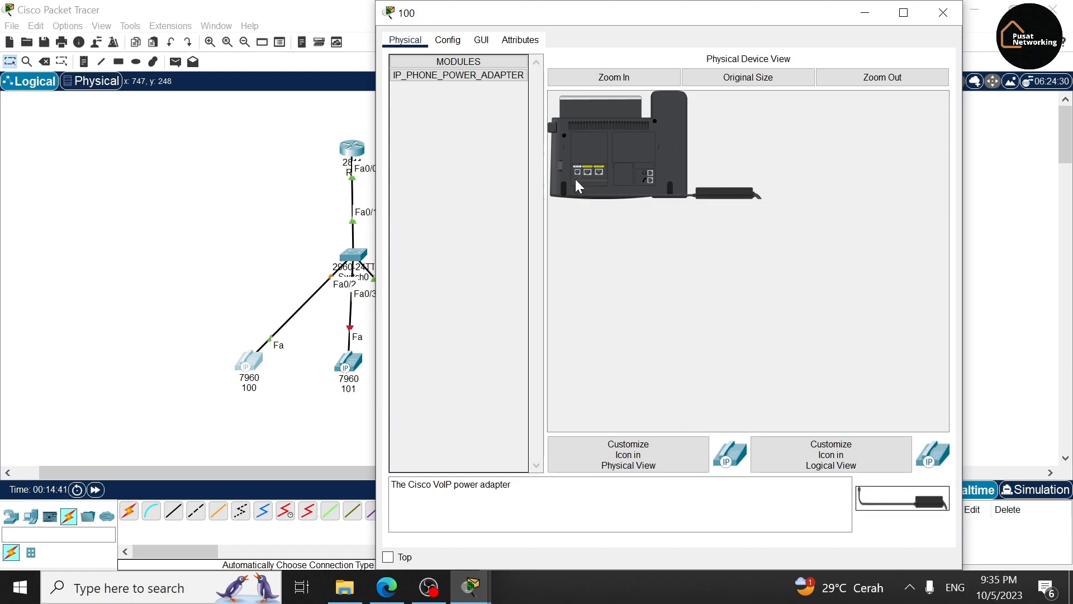
left_click(218, 184)
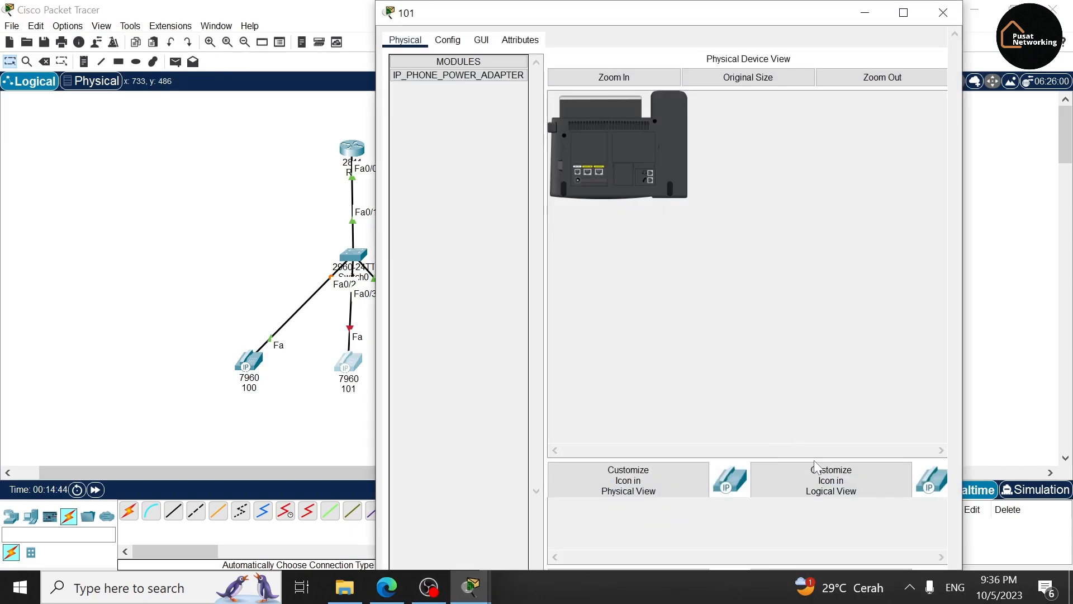
left_click_drag(893, 494, 575, 178)
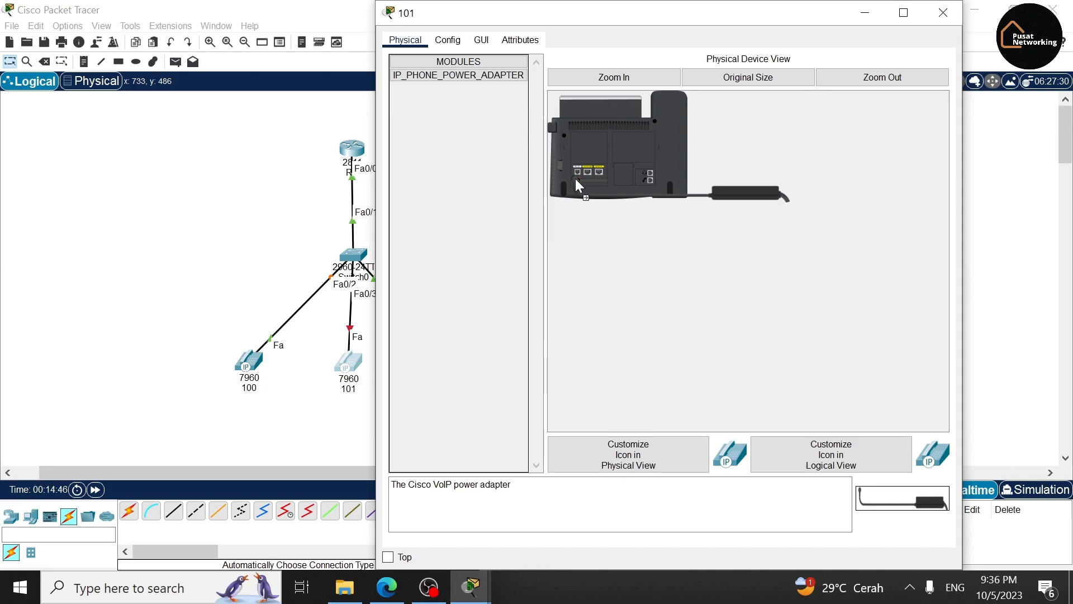
left_click(227, 175)
left_click(451, 362)
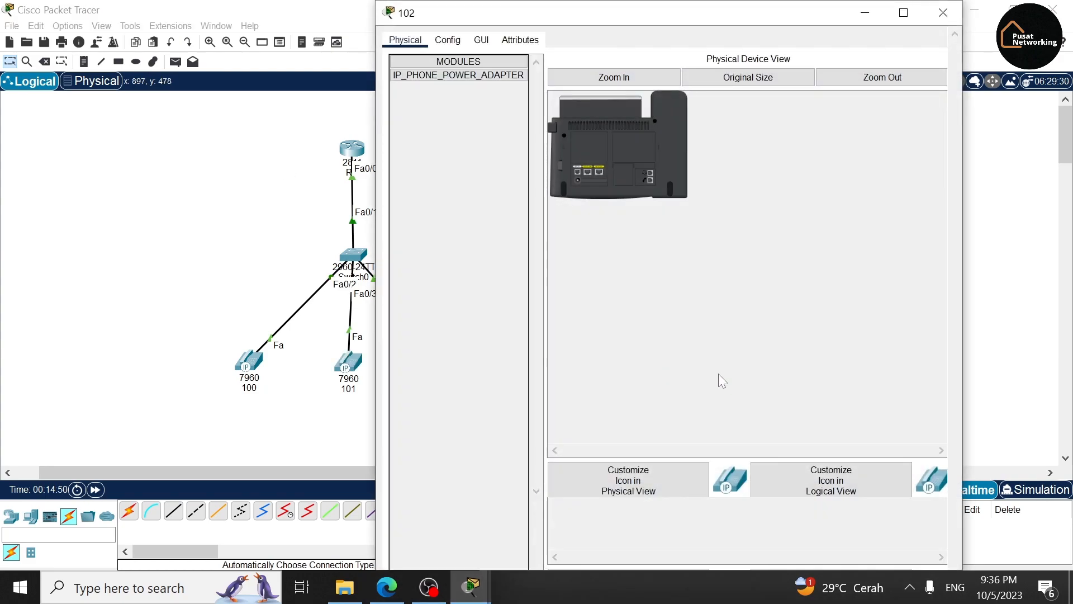
left_click_drag(880, 496, 579, 180)
left_click(215, 200)
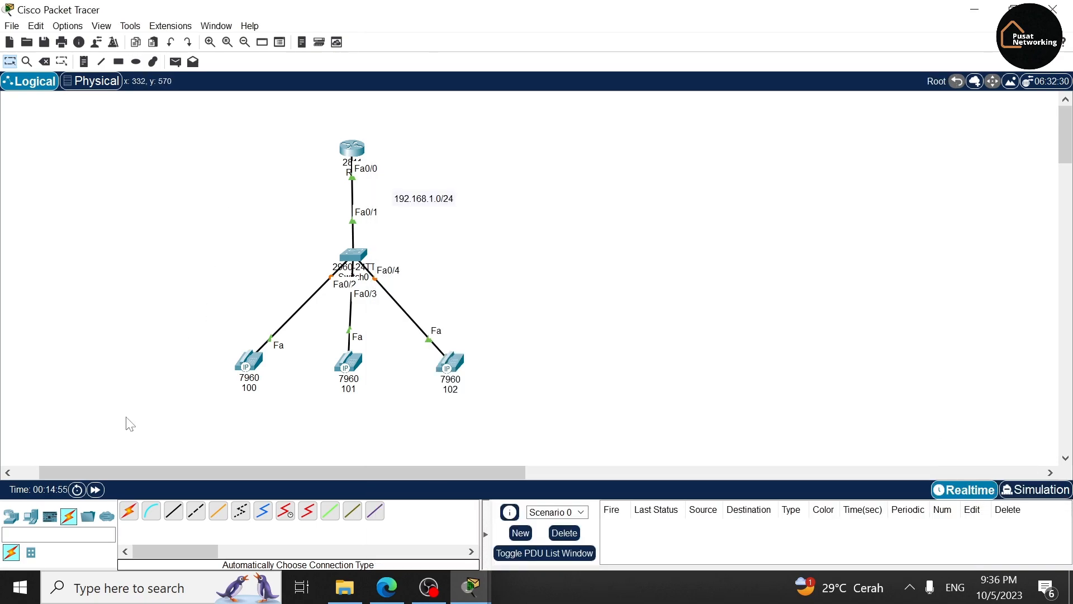
Step: Fast-forward the simulation time and check the line number on IP phone 100's display
left_click(96, 490)
left_click(256, 354)
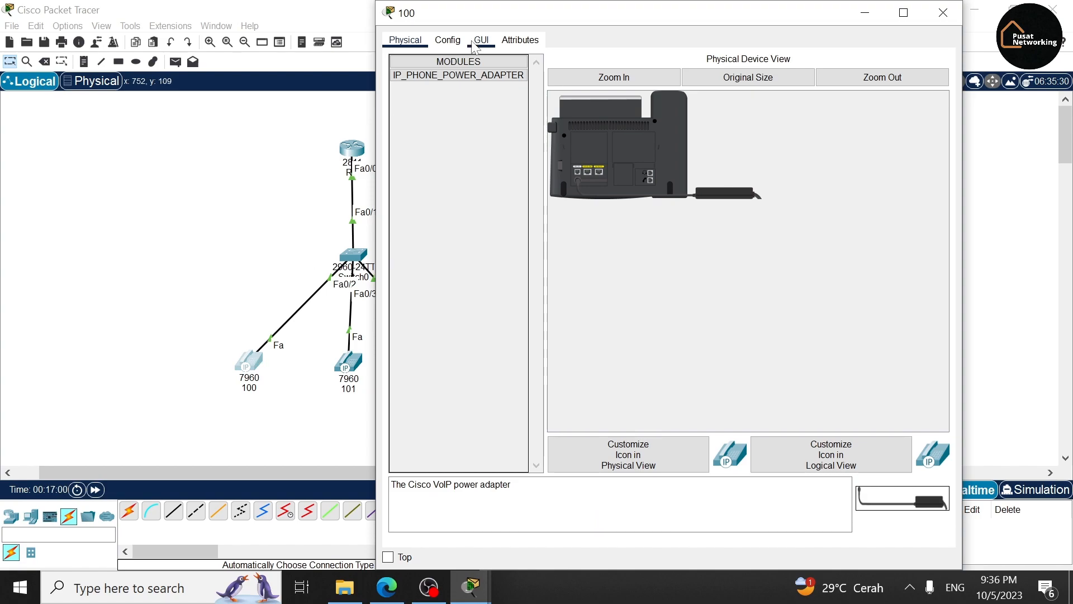
left_click(480, 41)
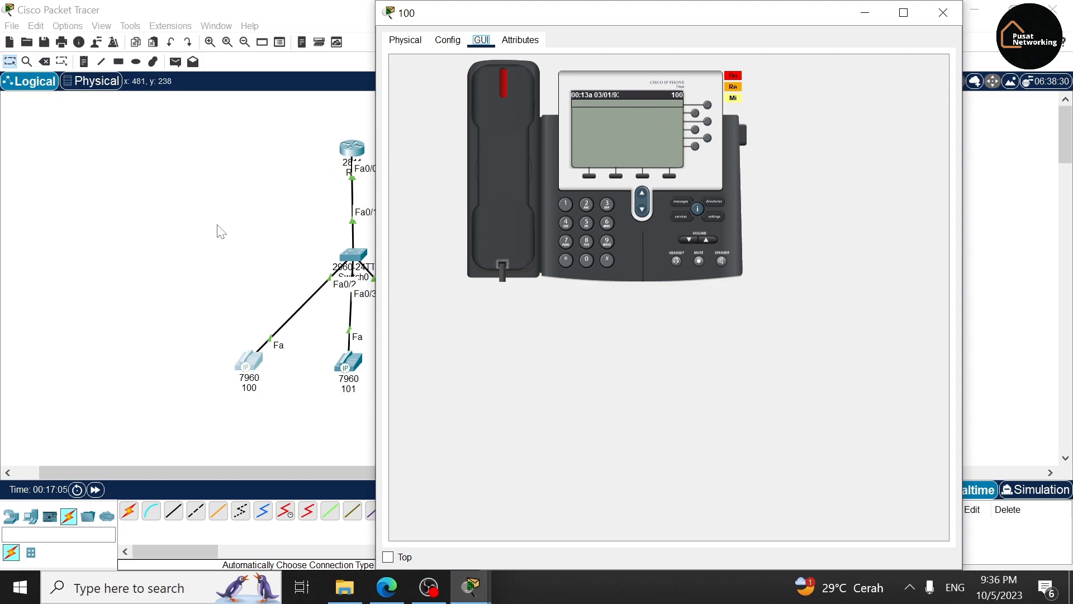
left_click(310, 391)
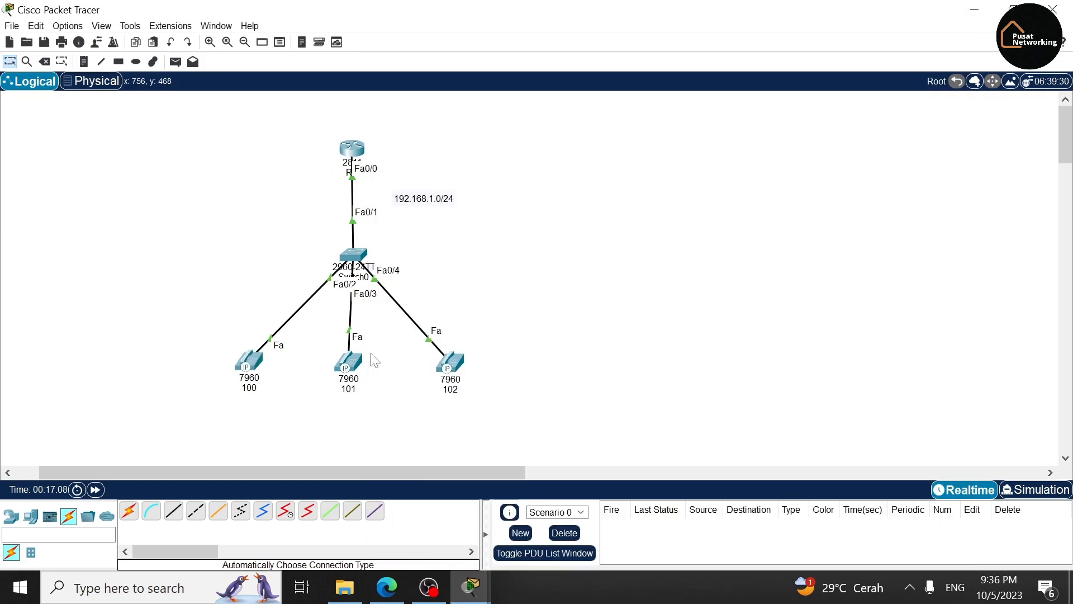
Step: Check the line numbers on the displays of IP phones 101 and 102
left_click(352, 362)
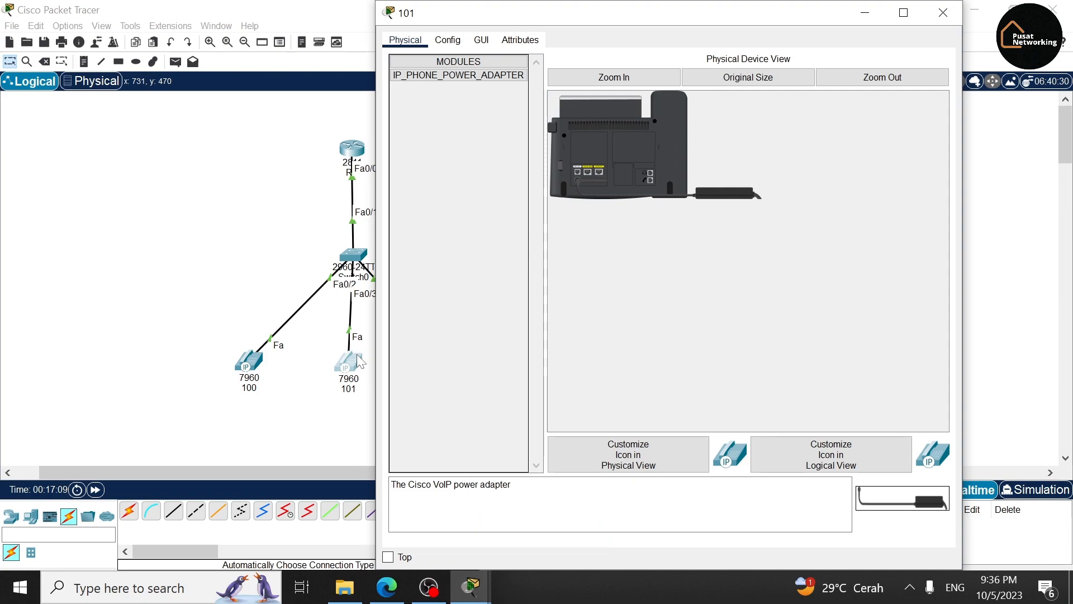
left_click(481, 41)
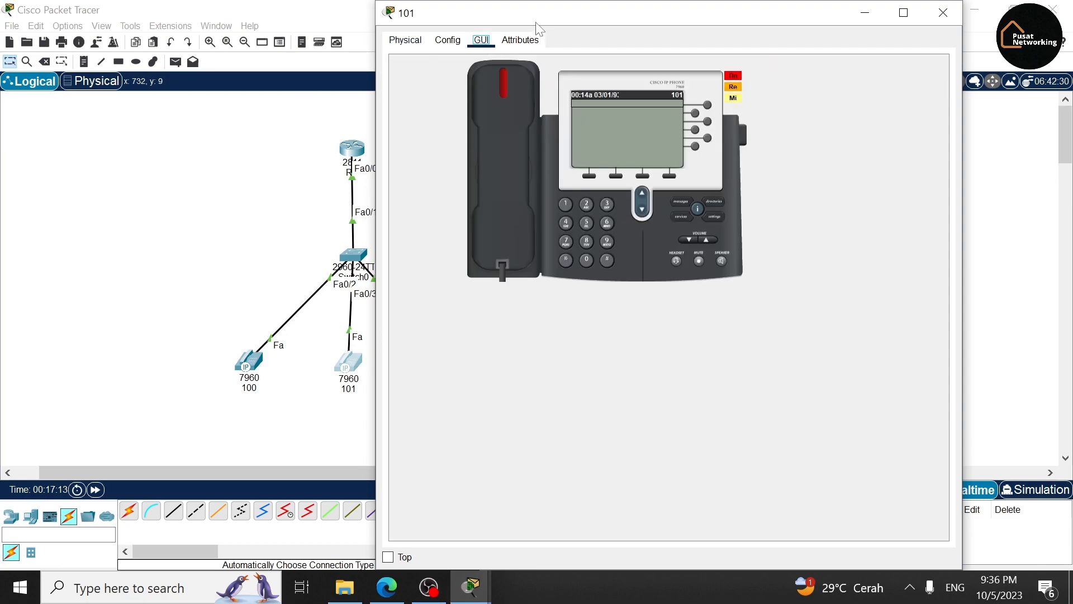
left_click_drag(536, 23, 674, 64)
left_click(482, 217)
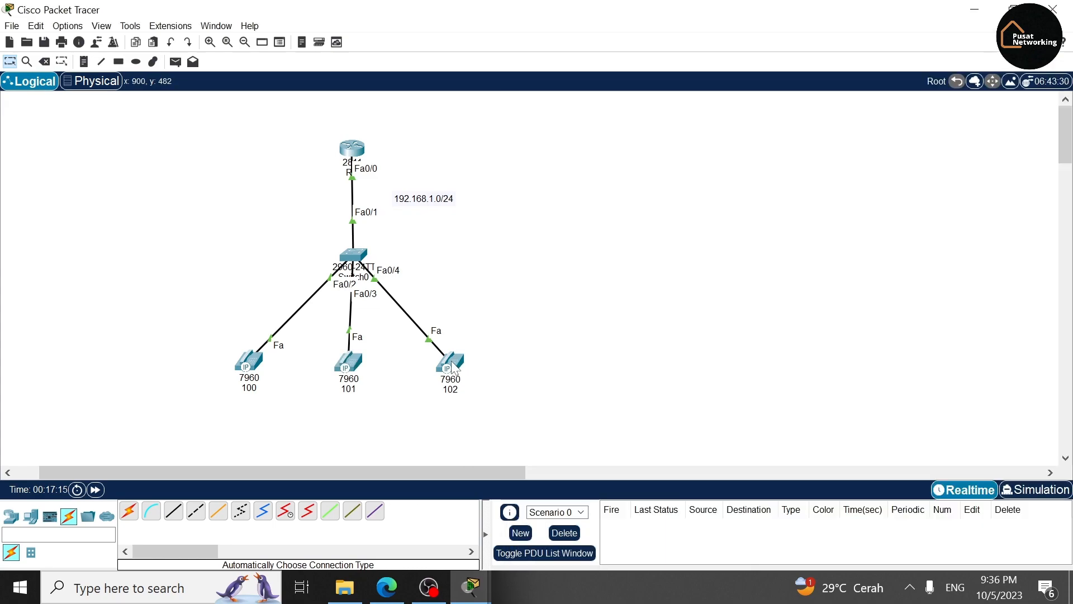
left_click(453, 368)
left_click(481, 45)
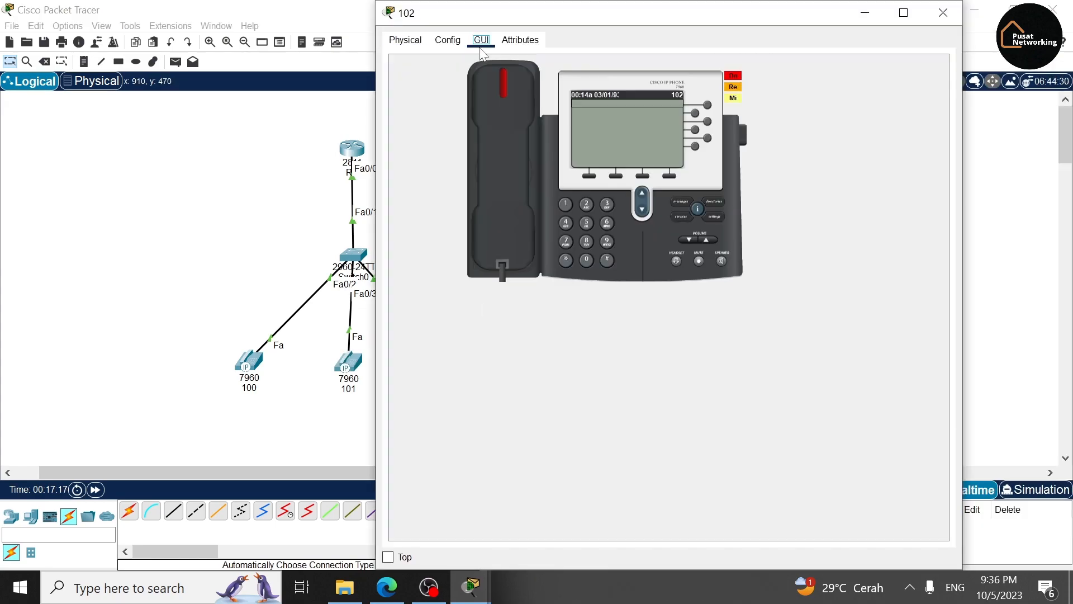
left_click(280, 168)
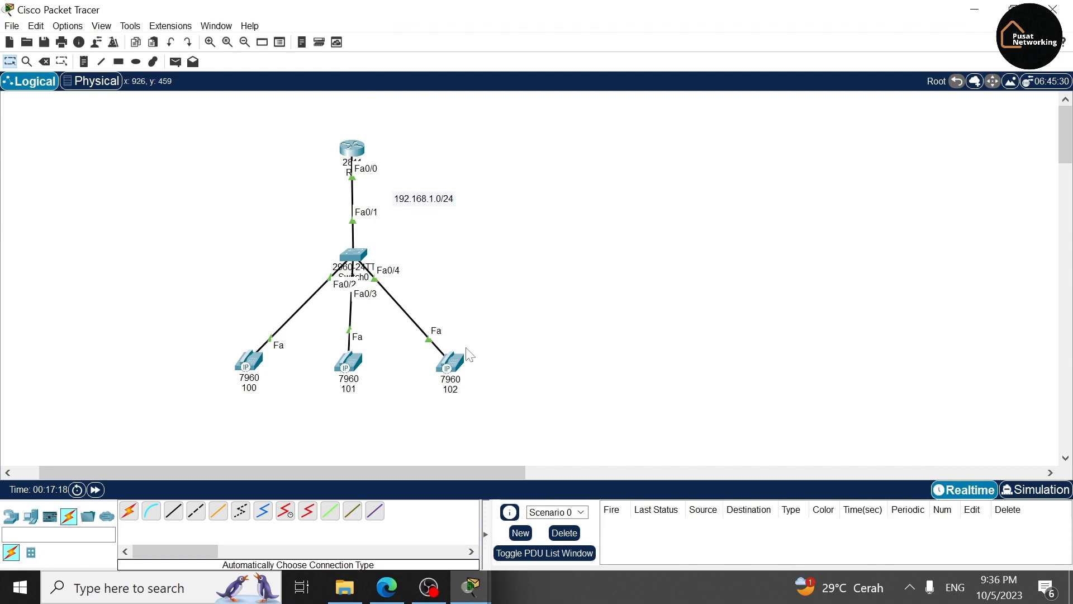
Step: Place a test call from IP phone 100 to extension 102 and hang up
left_click(250, 360)
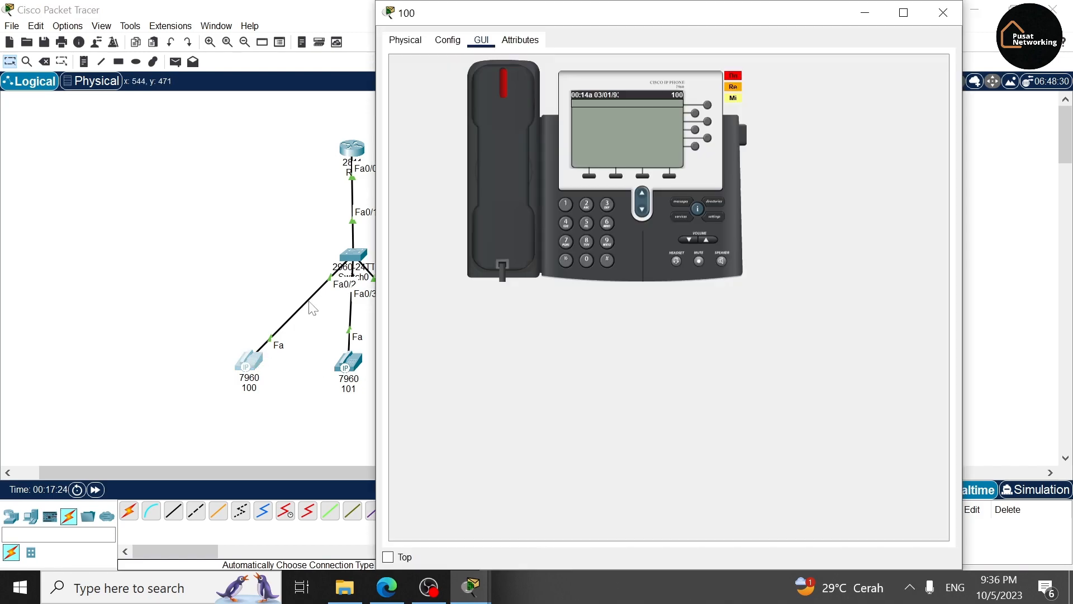
left_click_drag(570, 9, 688, 19)
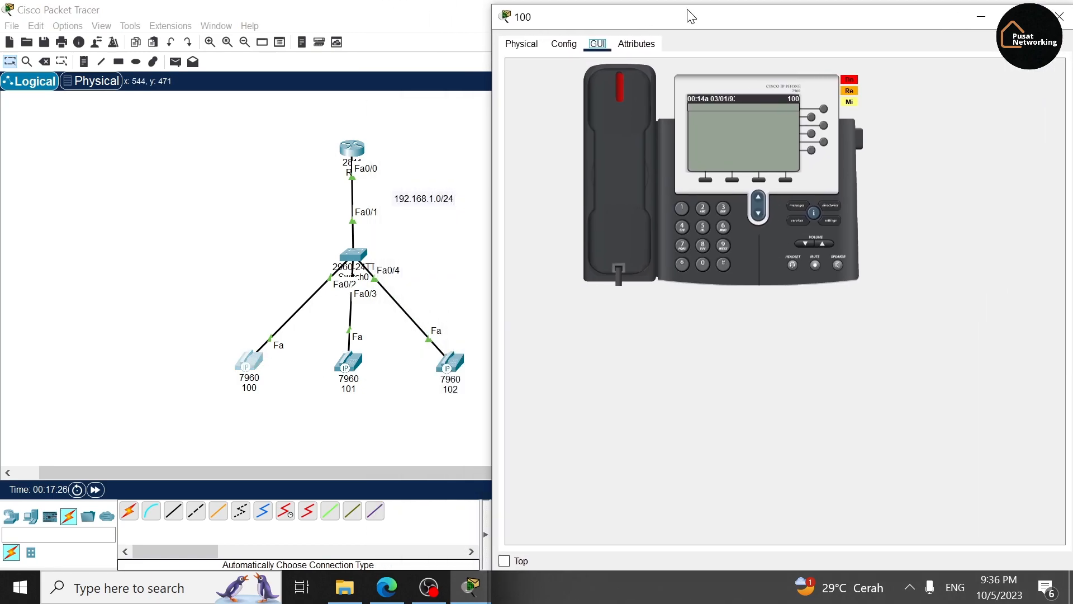
type("10")
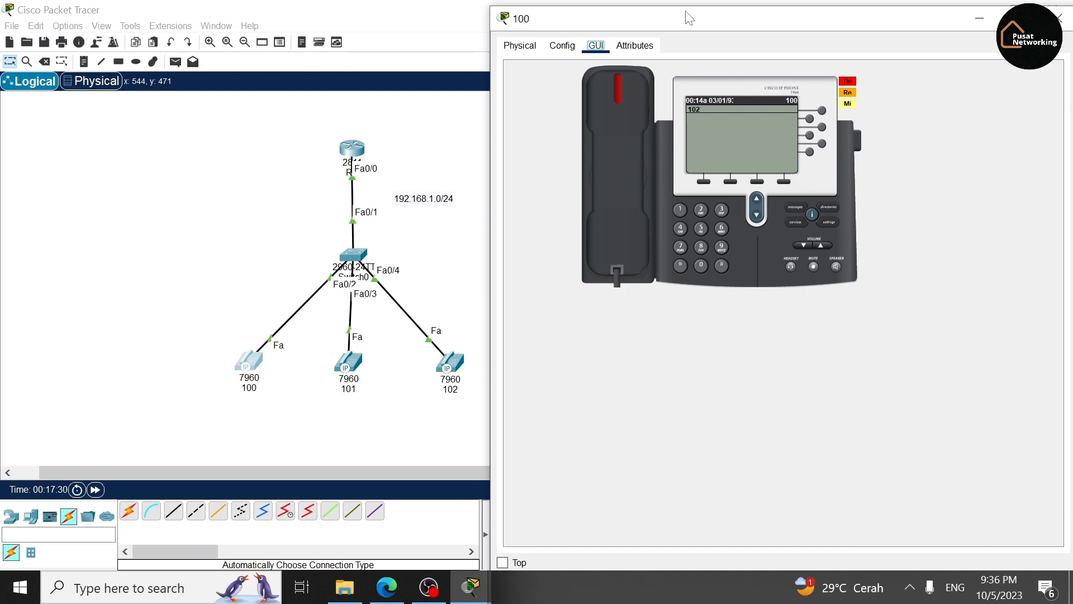
type("2")
key("Return")
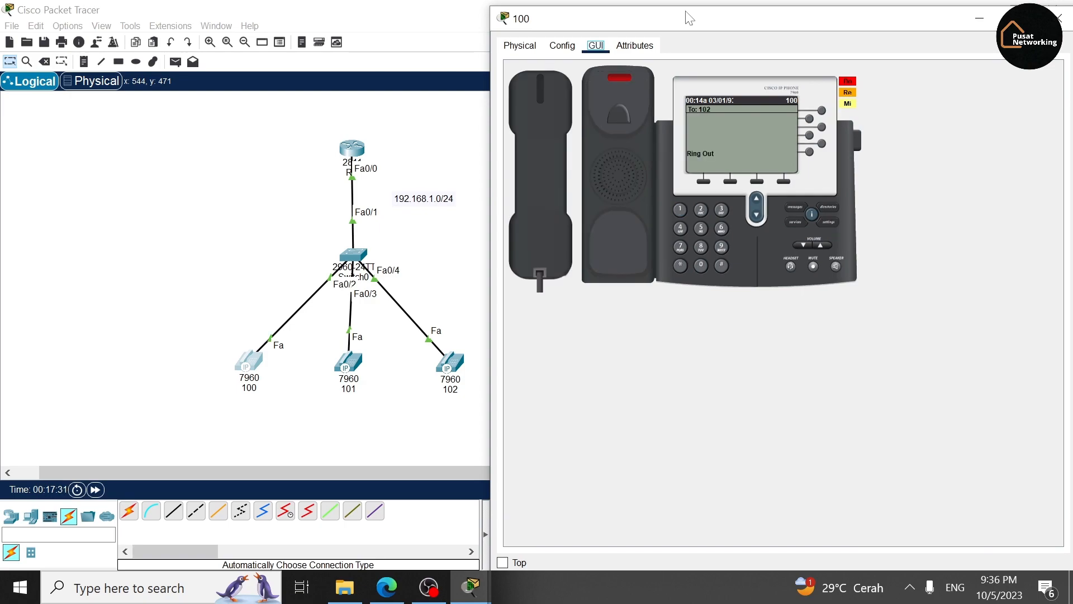
mouse_move(689, 19)
left_mouse_down()
mouse_move(670, 16)
mouse_move(687, 17)
left_mouse_up()
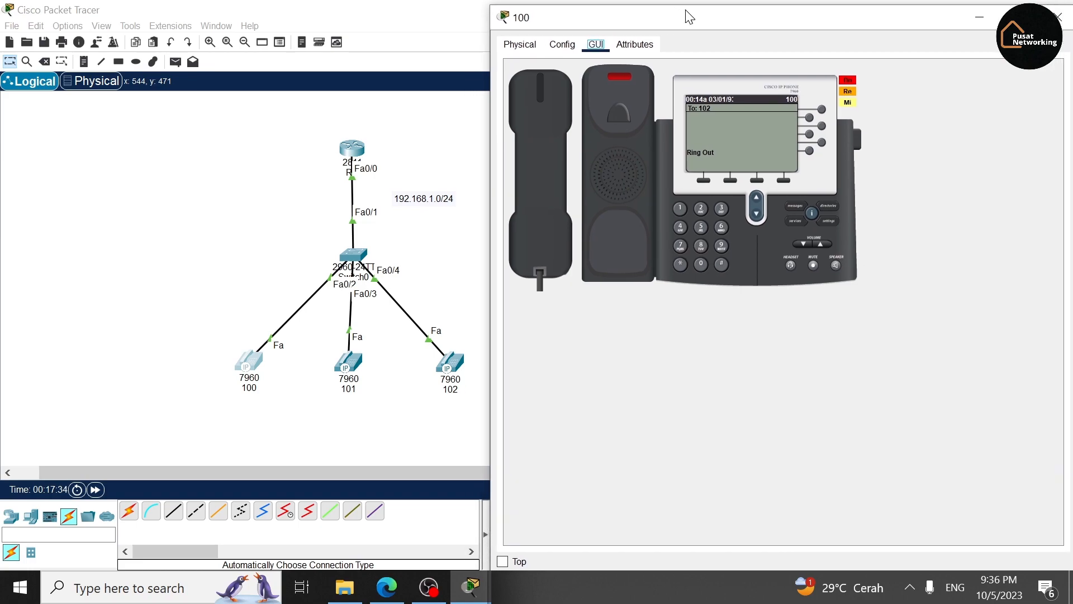
left_click(555, 113)
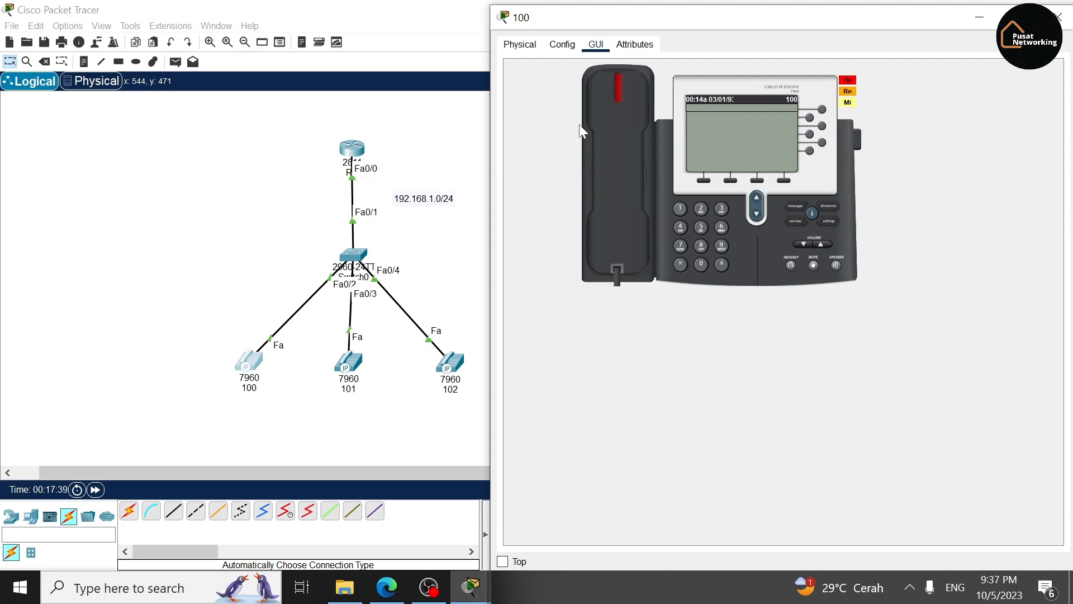
Step: Place a test call from IP phone 100 to extension 101, hang up and return to the topology
key("0")
key("1")
left_click(582, 130)
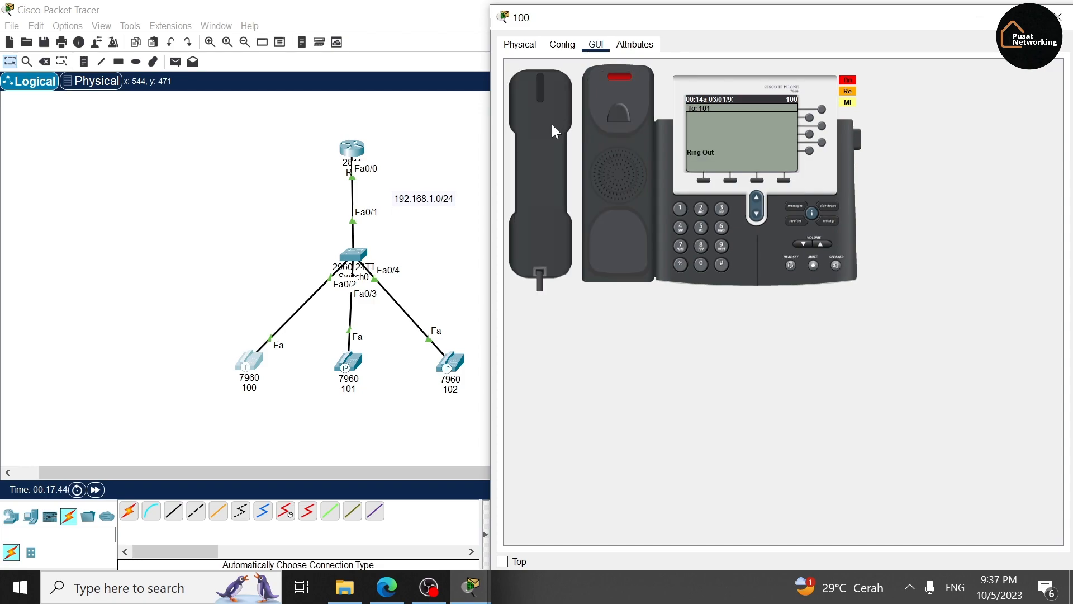
left_click(553, 131)
left_click_drag(622, 23, 589, 55)
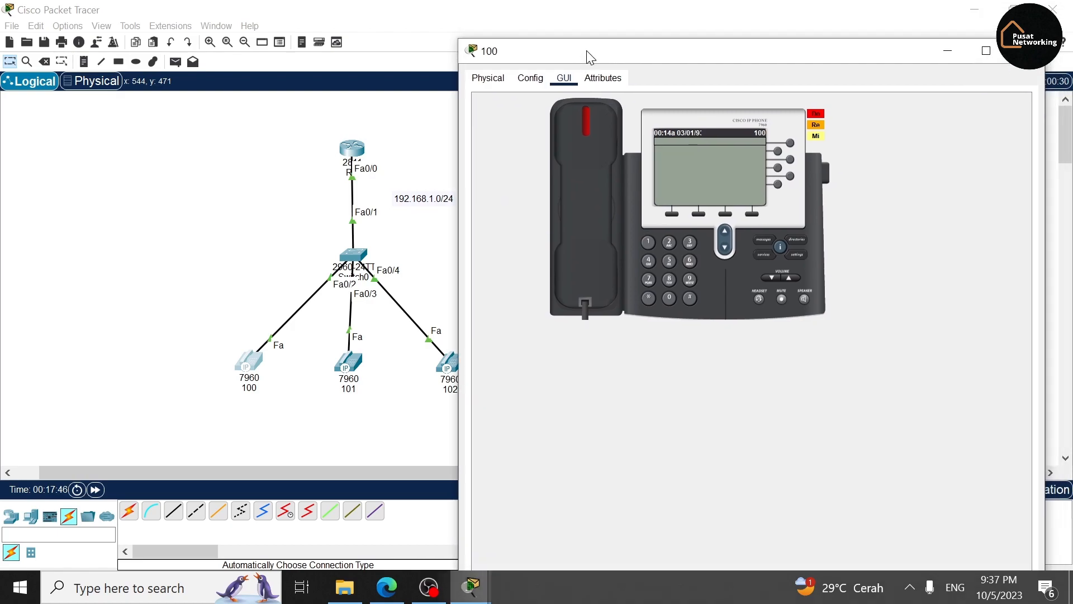
left_click(216, 164)
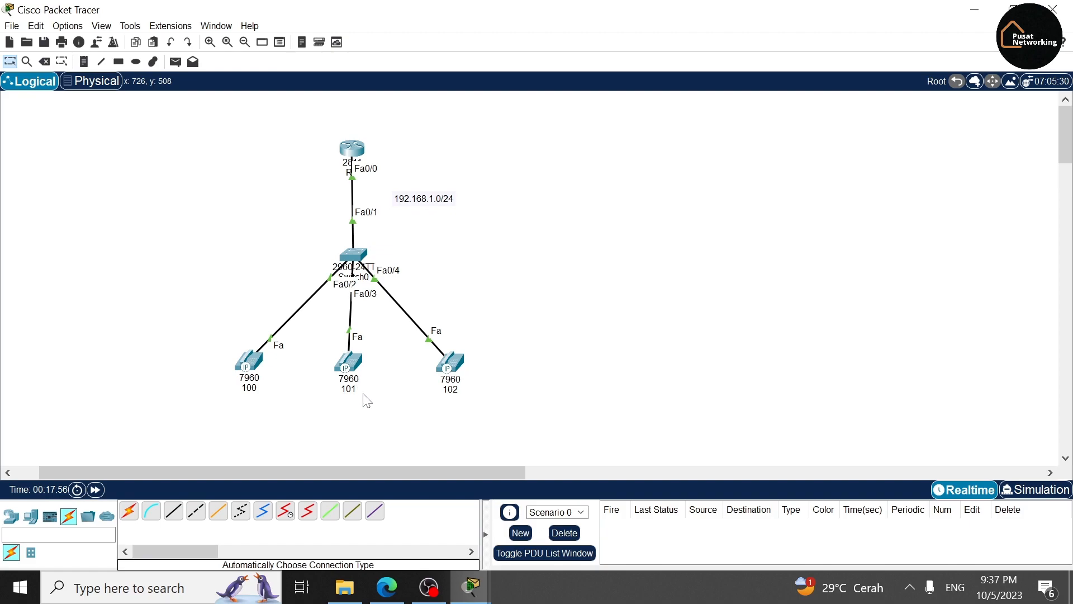
left_click(437, 596)
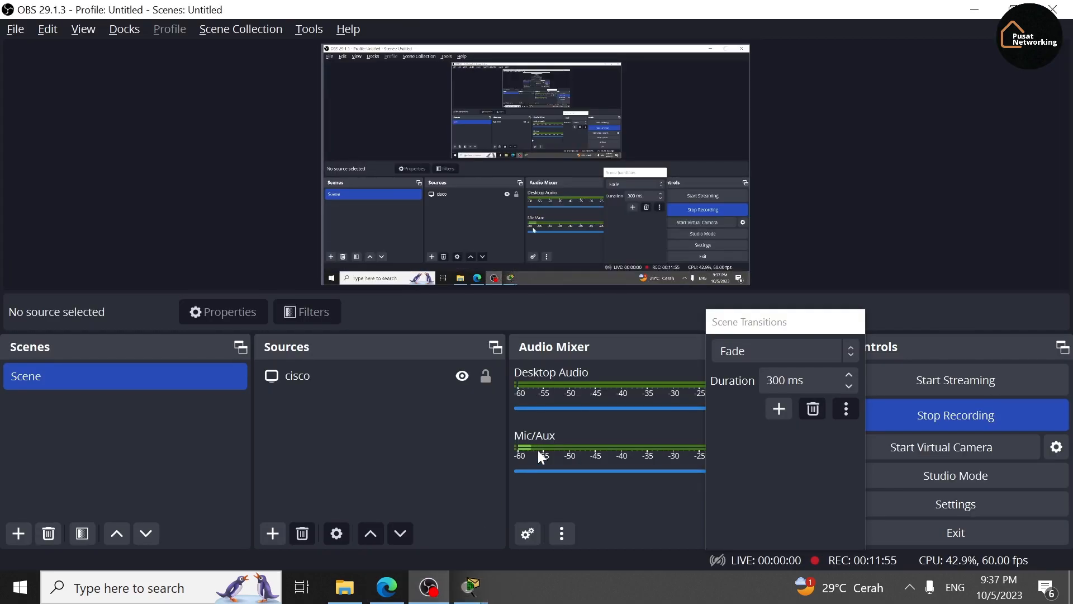
left_click(908, 418)
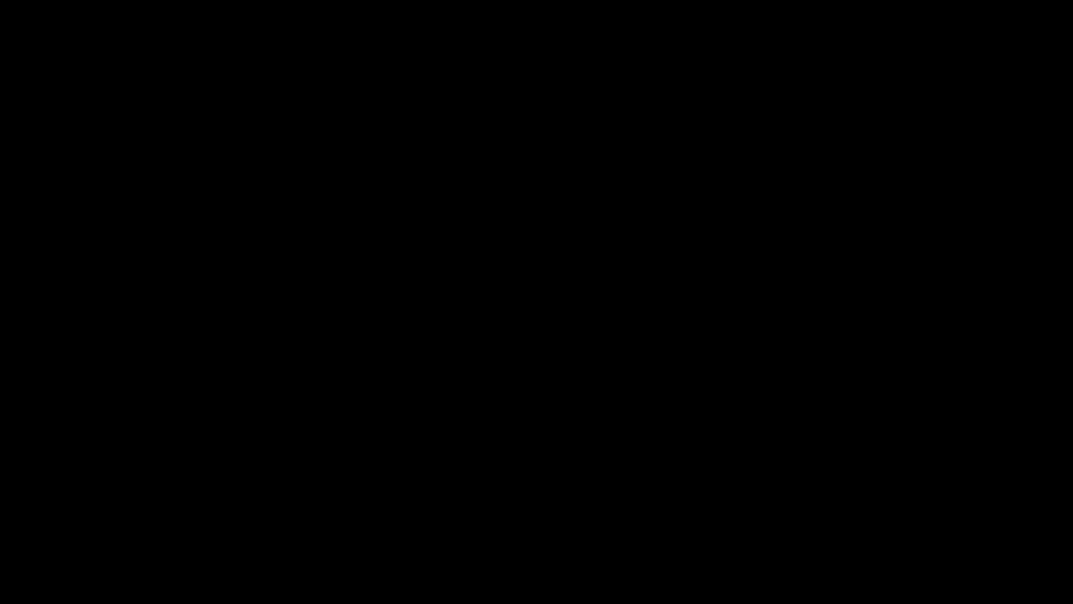